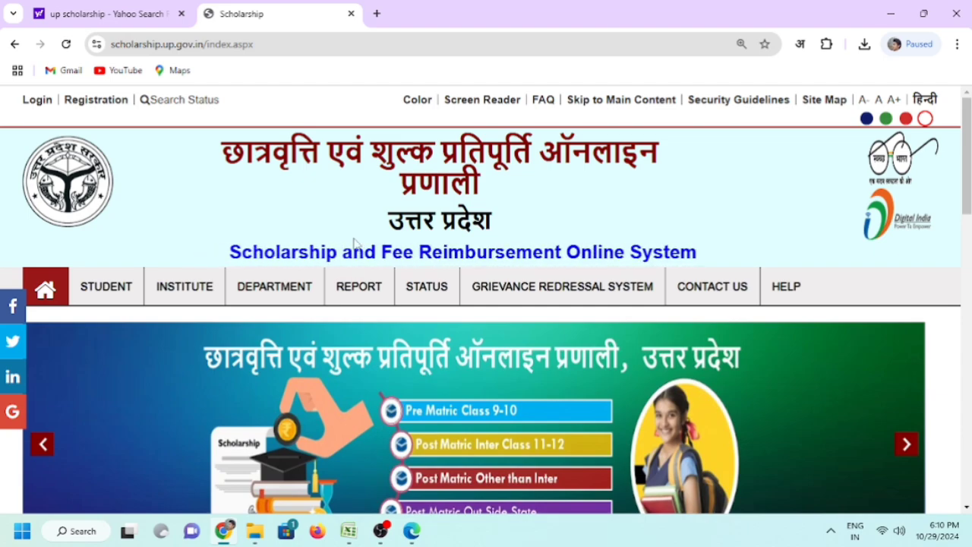
Open a new blank browser tab beside the UP Scholarship home page
click(377, 14)
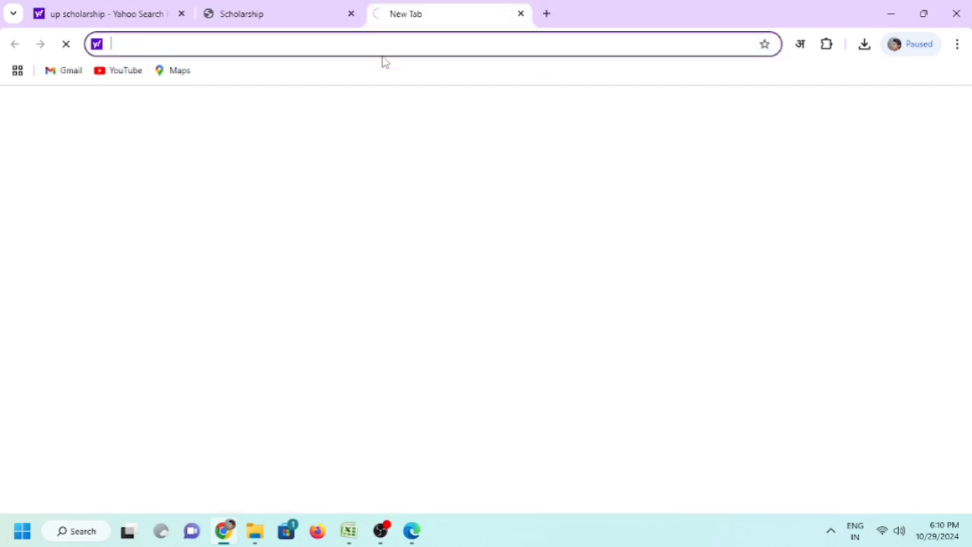
Search 'up scholarship' on Yahoo, open scholarship.up.gov.in, then bring up the receipt PDFs in Edge
text(Up)
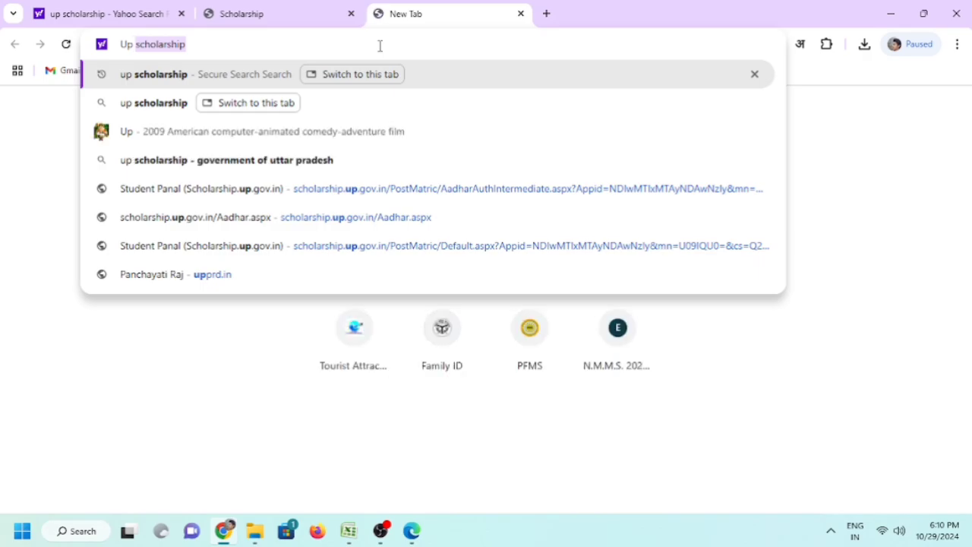
key(Return)
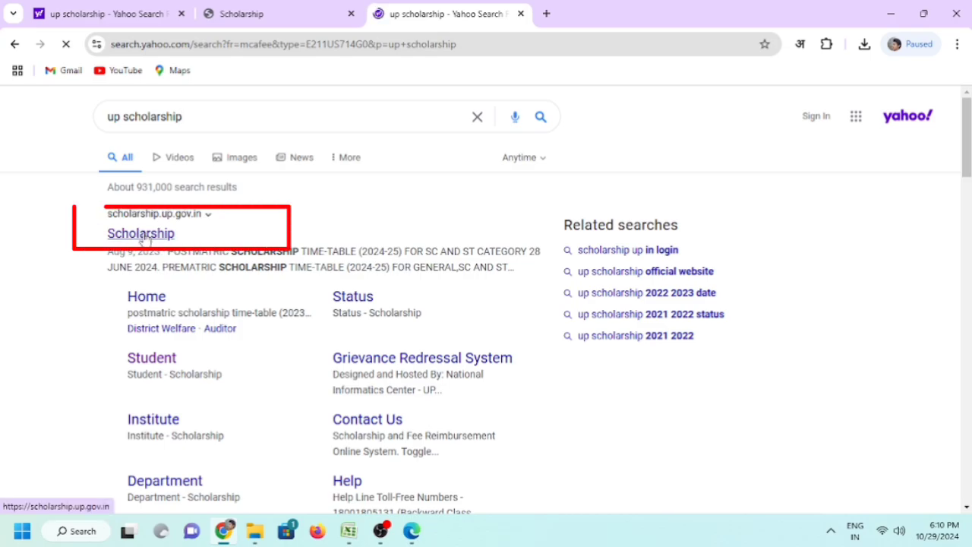
click(149, 237)
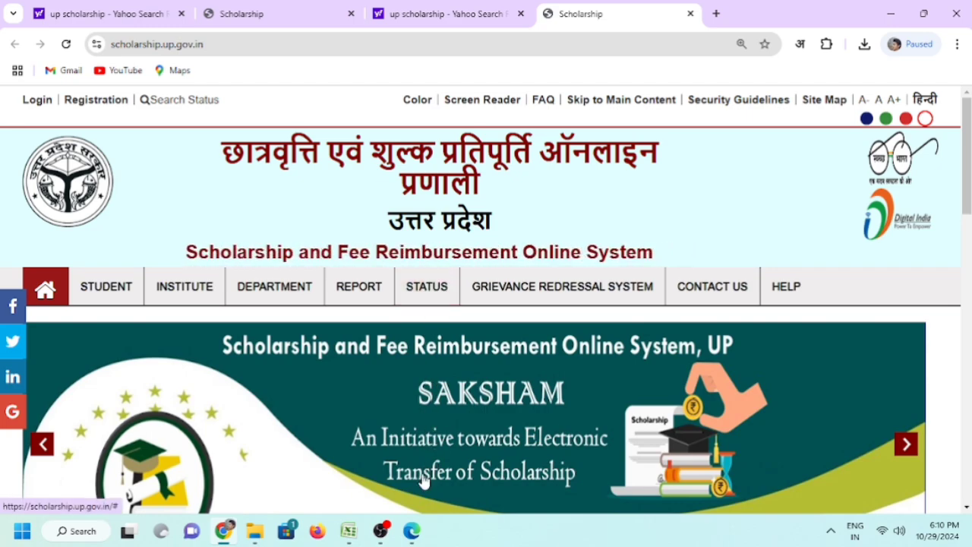
click(411, 531)
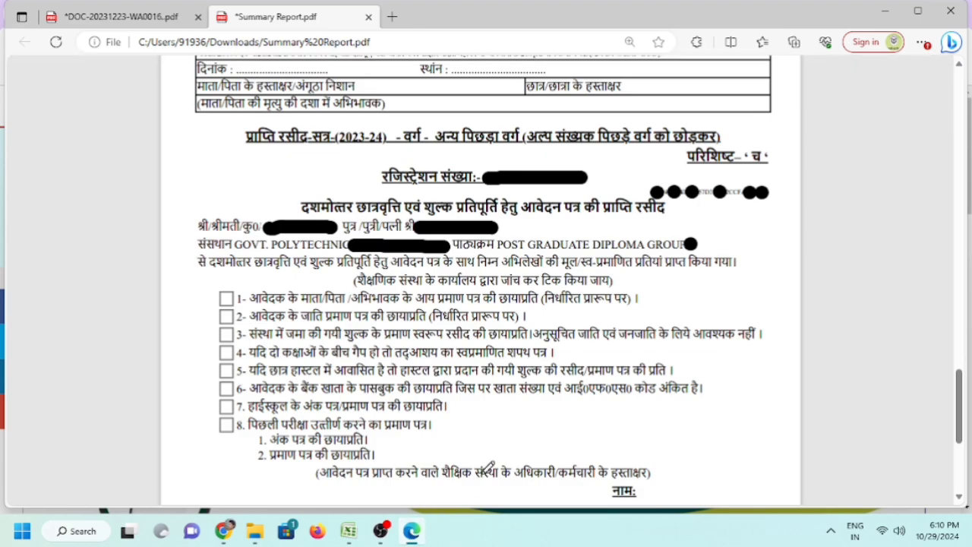
In DOC-20231223-WA0016.pdf, highlight 9-10, the document-check note, and the income and caste certificate items
key(ctrl+Tab)
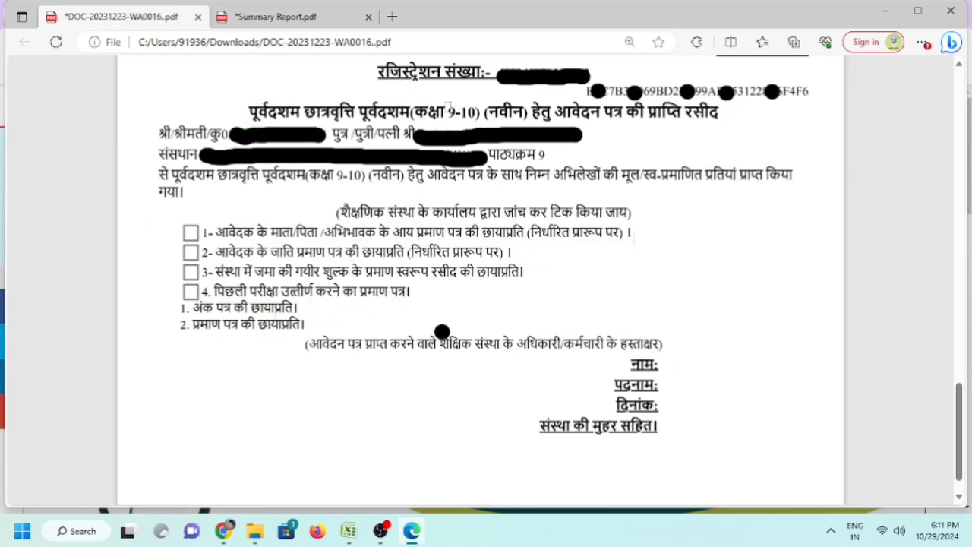
double_click(464, 111)
drag(625, 211, 345, 212)
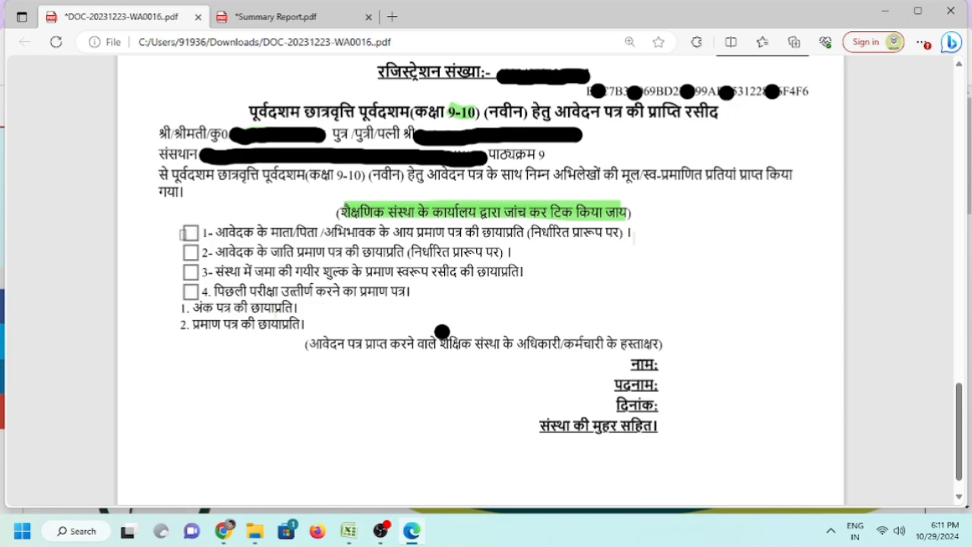
drag(183, 233, 637, 239)
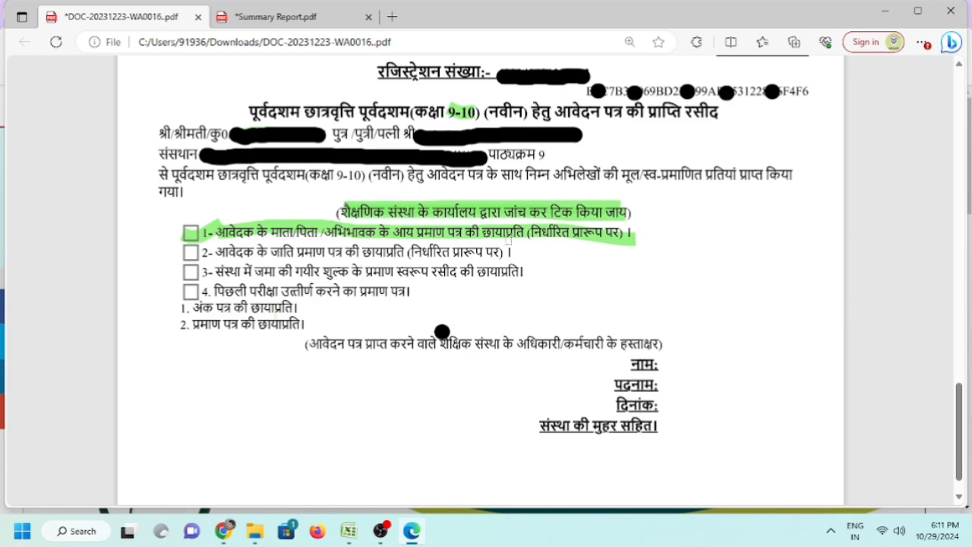
drag(170, 251, 471, 258)
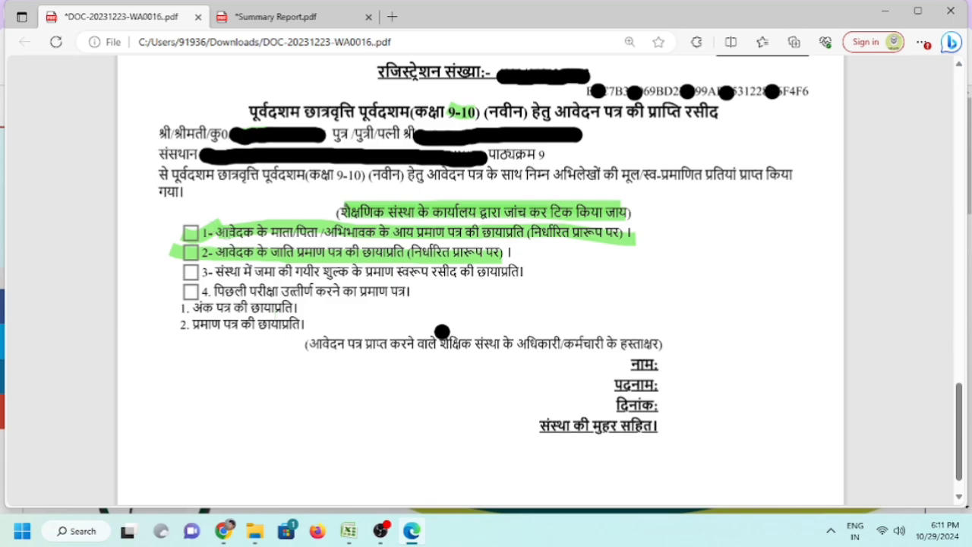
mouse_move(360, 170)
mouse_down()
mouse_move(308, 173)
mouse_move(354, 192)
mouse_move(361, 168)
mouse_up()
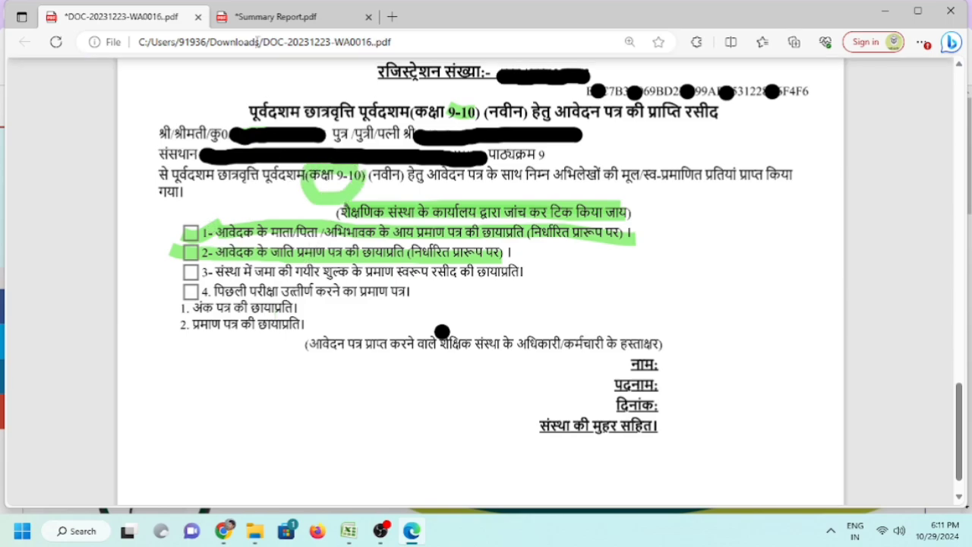
key(ctrl+Tab)
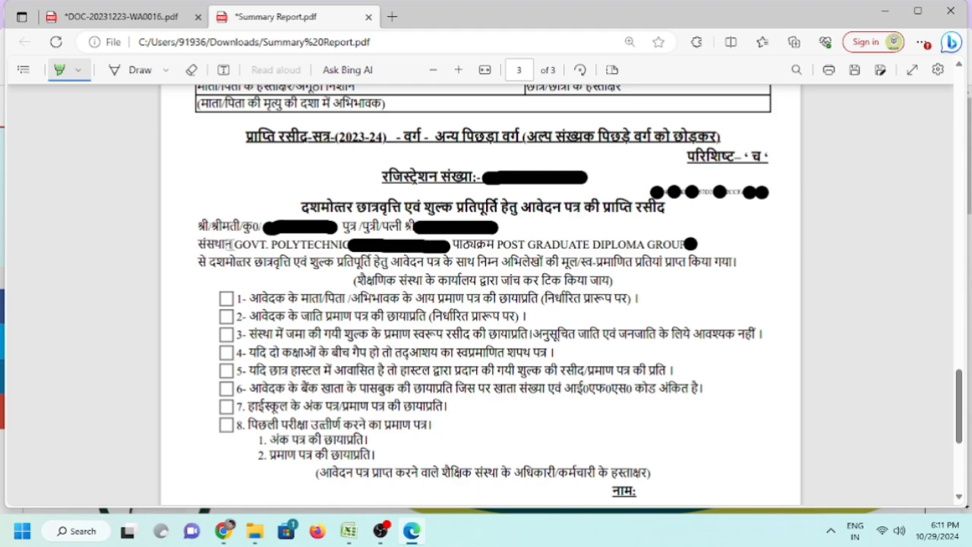
In Summary Report.pdf, highlight the institution name and checklist items 1–5: income, caste, fee receipt, gap affidavit, hostel
drag(230, 244, 351, 245)
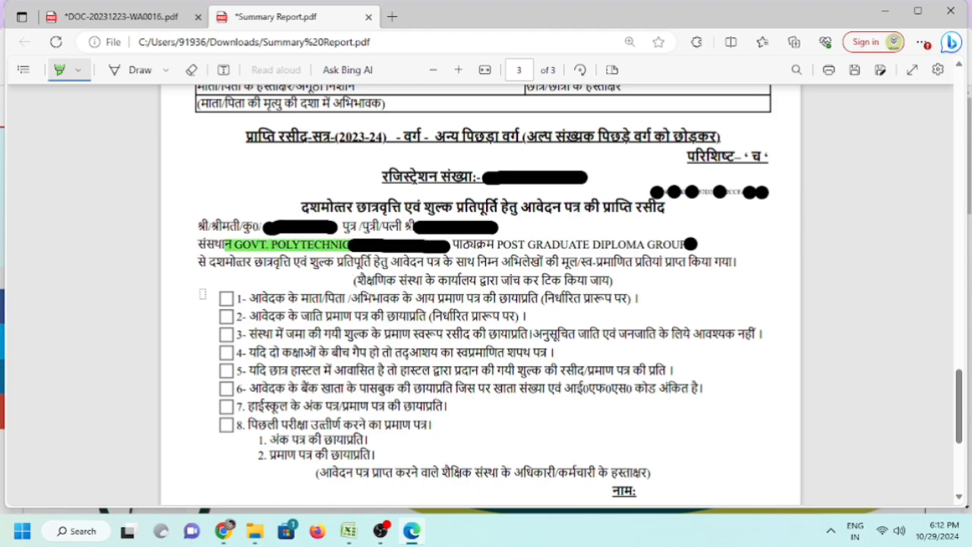
drag(205, 298, 587, 298)
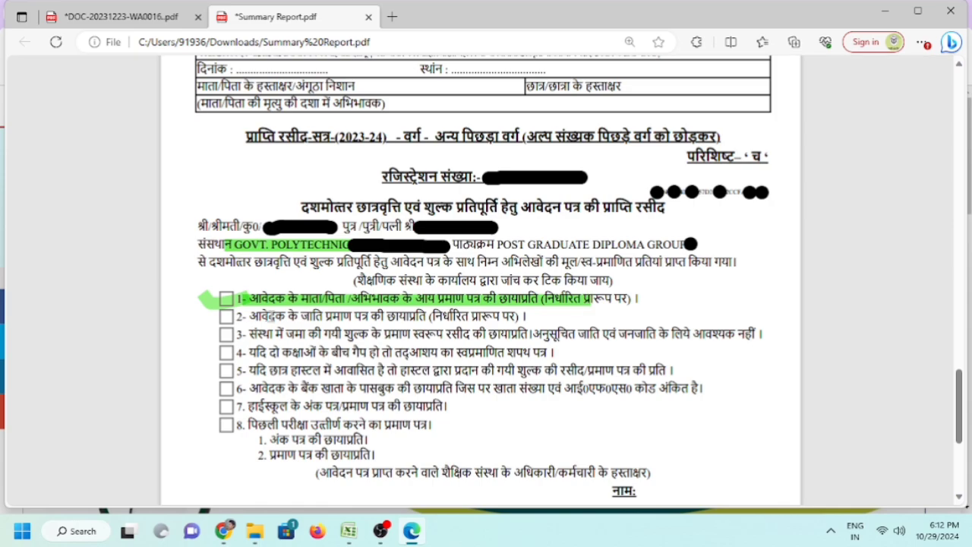
drag(232, 316, 429, 316)
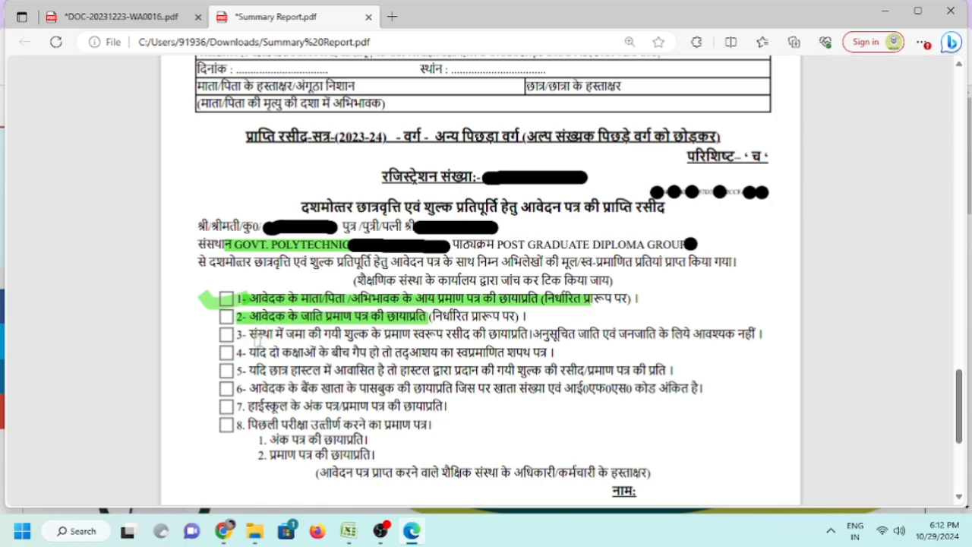
drag(226, 334, 364, 334)
drag(233, 352, 315, 353)
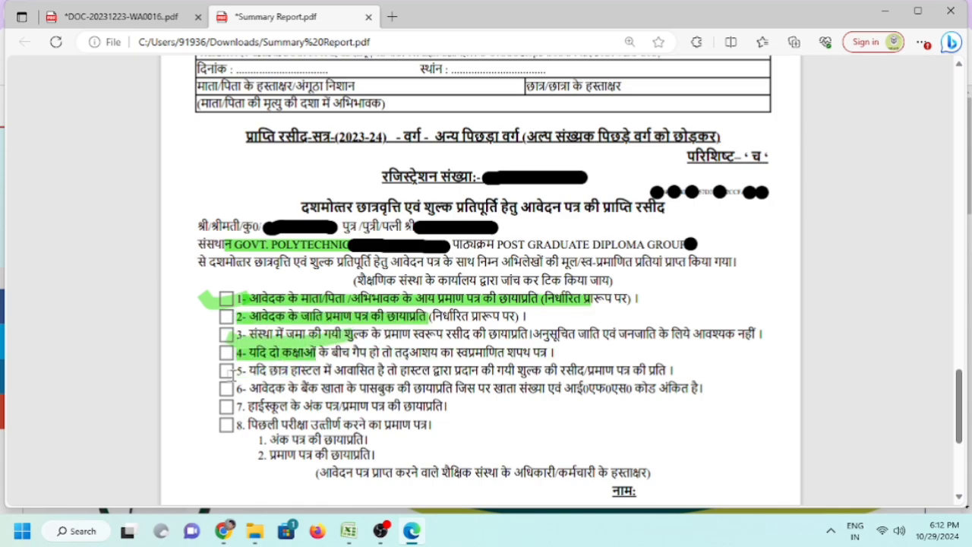
drag(233, 371, 357, 371)
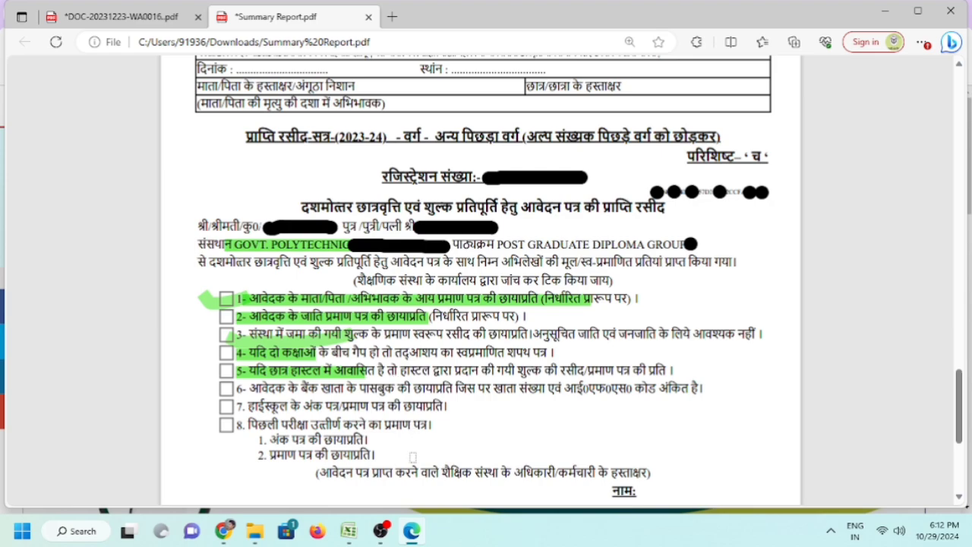
click(223, 531)
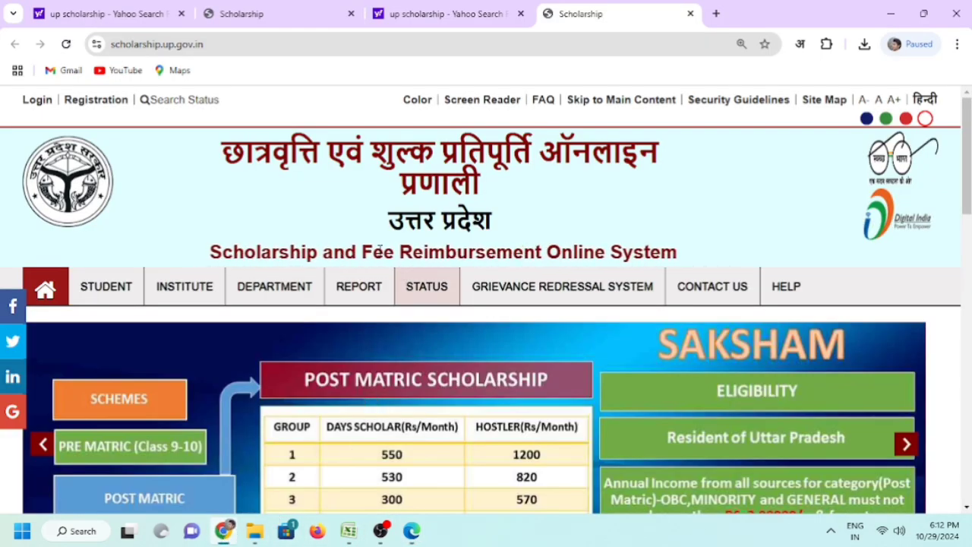
Go to Student Registration (2024-25) through the STUDENT menu
mouse_move(102, 292)
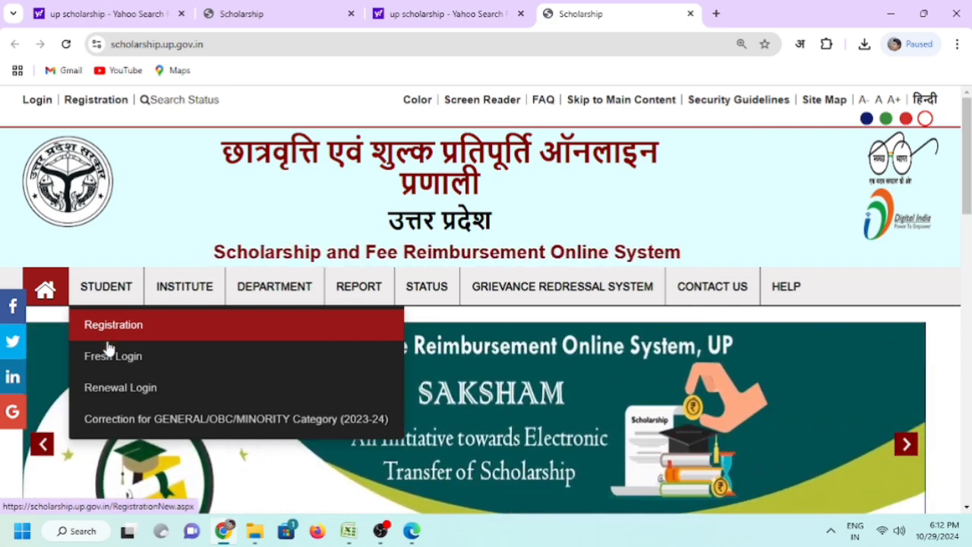
mouse_move(108, 366)
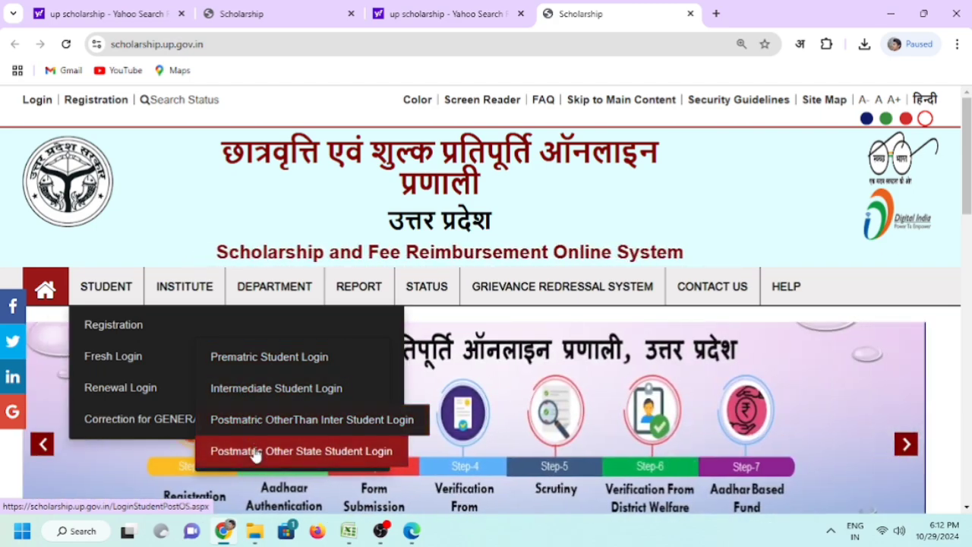
mouse_move(133, 399)
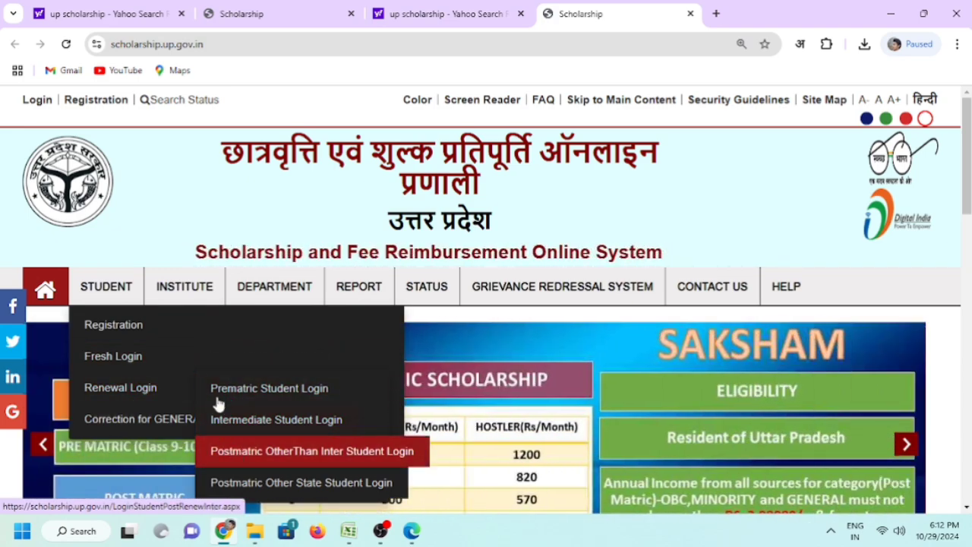
click(122, 325)
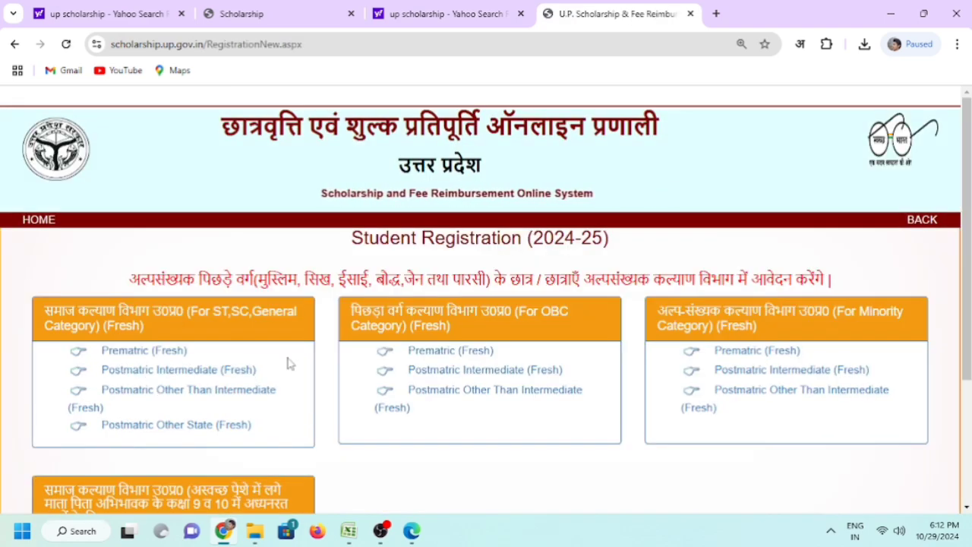
Point out the ST/SC/General, OBC and Minority headers, then open OBC Postmatric Intermediate (Fresh)
drag(49, 313, 202, 408)
click(202, 408)
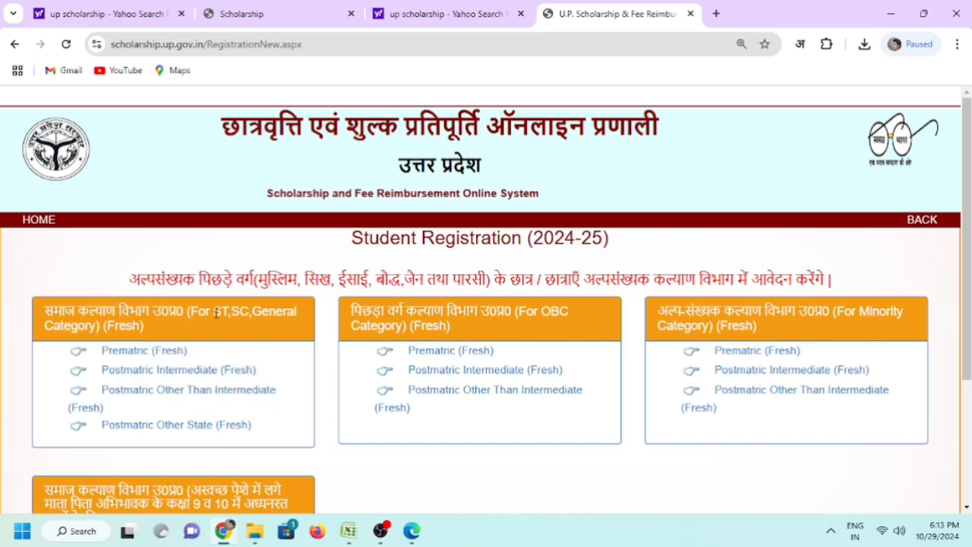
drag(214, 312, 255, 312)
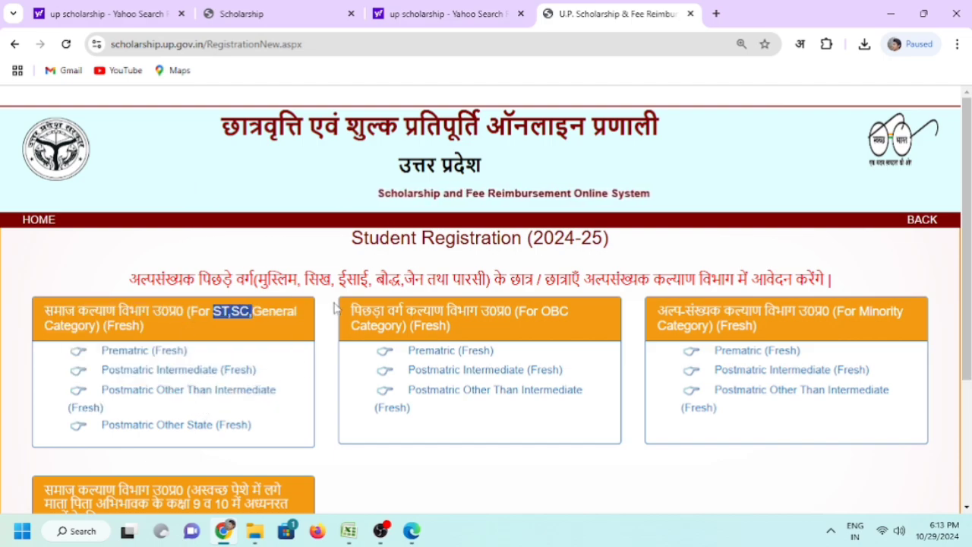
drag(350, 312, 451, 328)
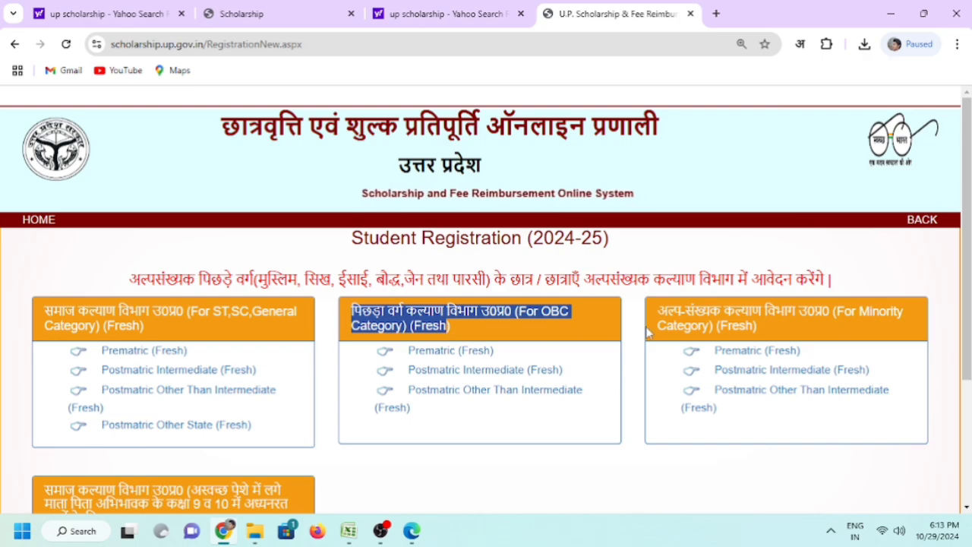
drag(658, 311, 766, 338)
click(766, 339)
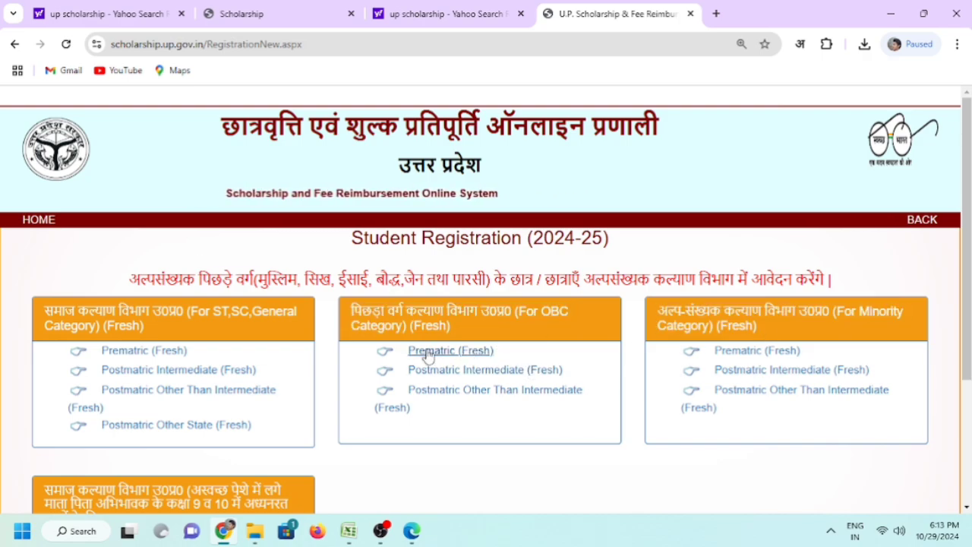
drag(351, 313, 452, 327)
click(452, 326)
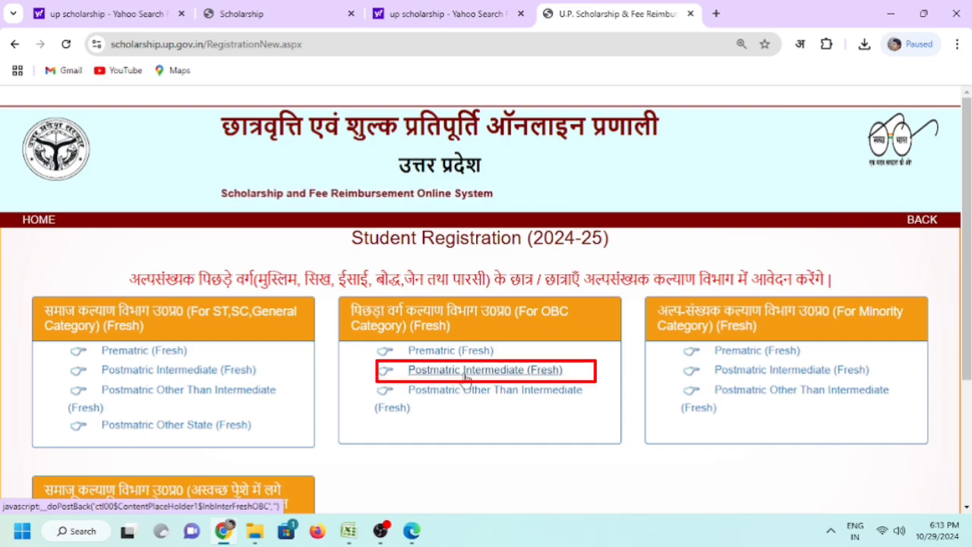
click(466, 371)
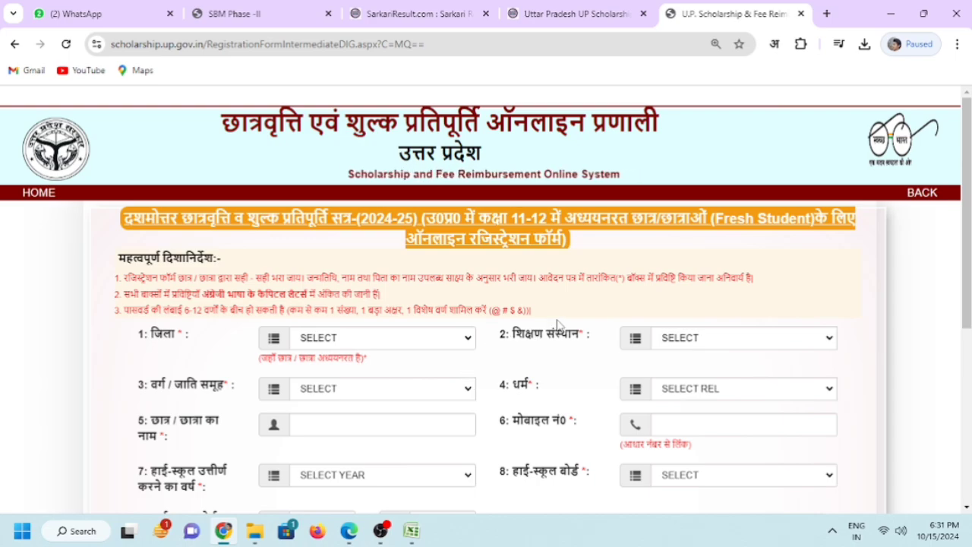
Select FATEHPUR as the district and choose the Sarvoday college, Gopal Ganj institution
scroll(558, 325, up, 2)
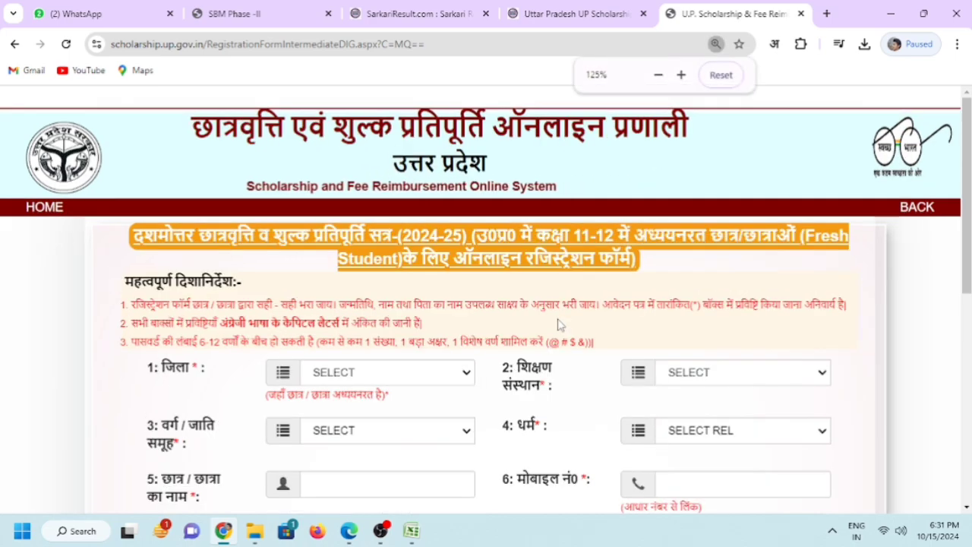
scroll(555, 326, down, 1)
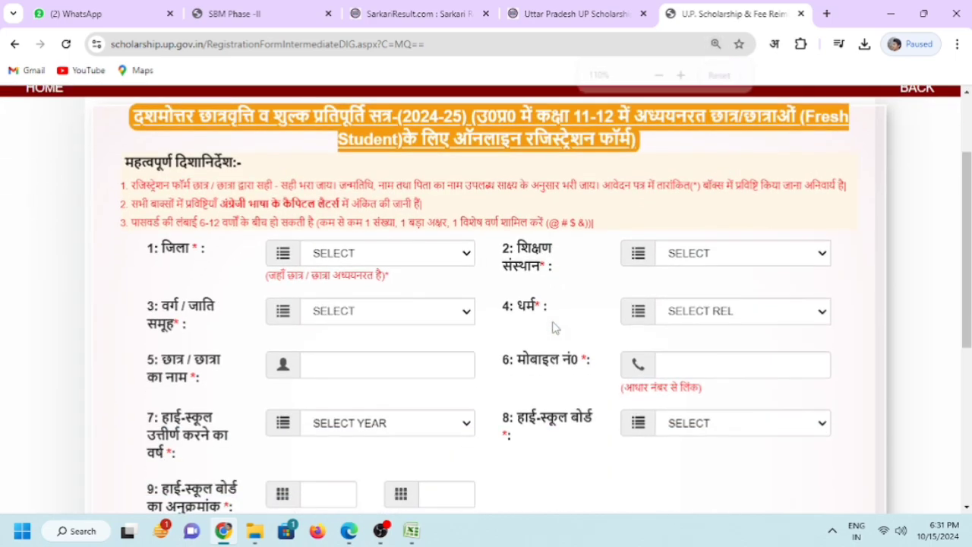
scroll(553, 327, down, 1)
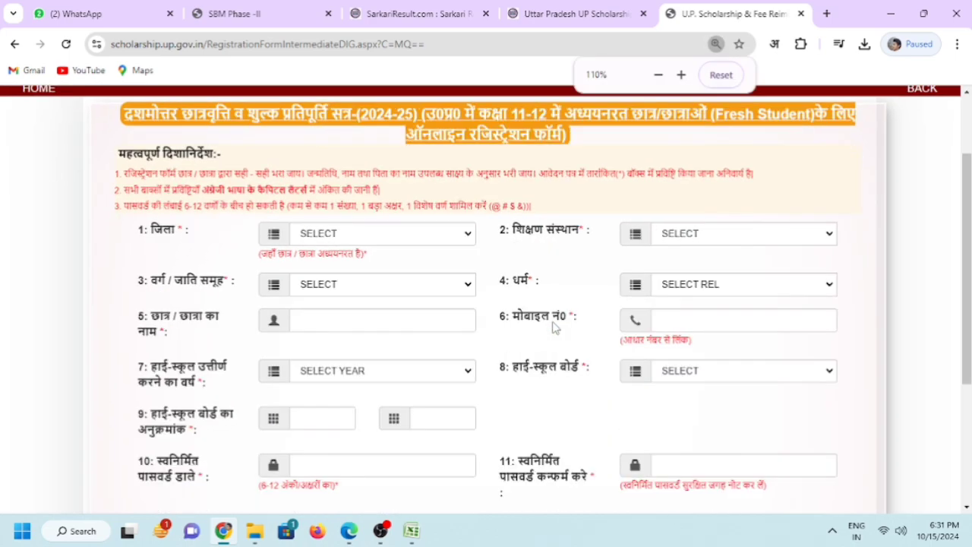
click(412, 236)
text(fat)
key(Return)
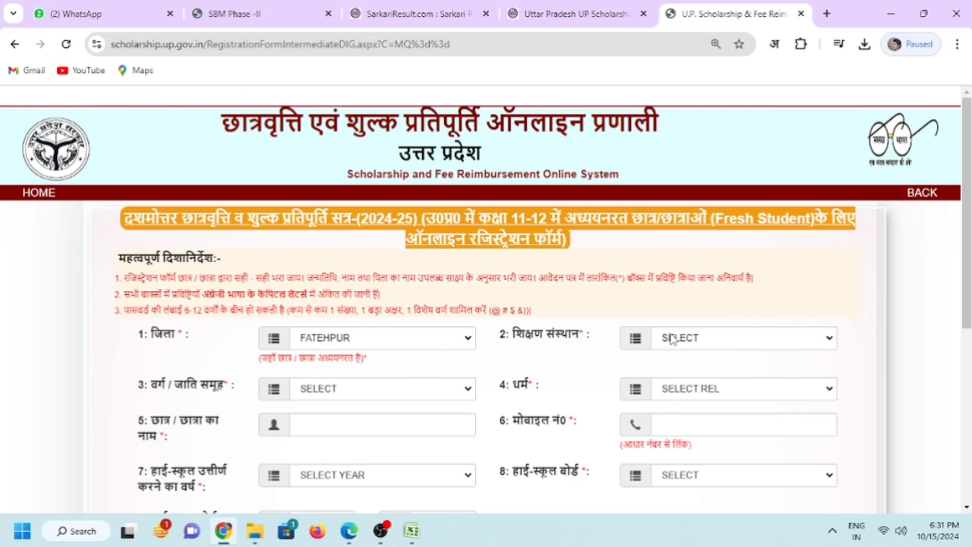
click(673, 338)
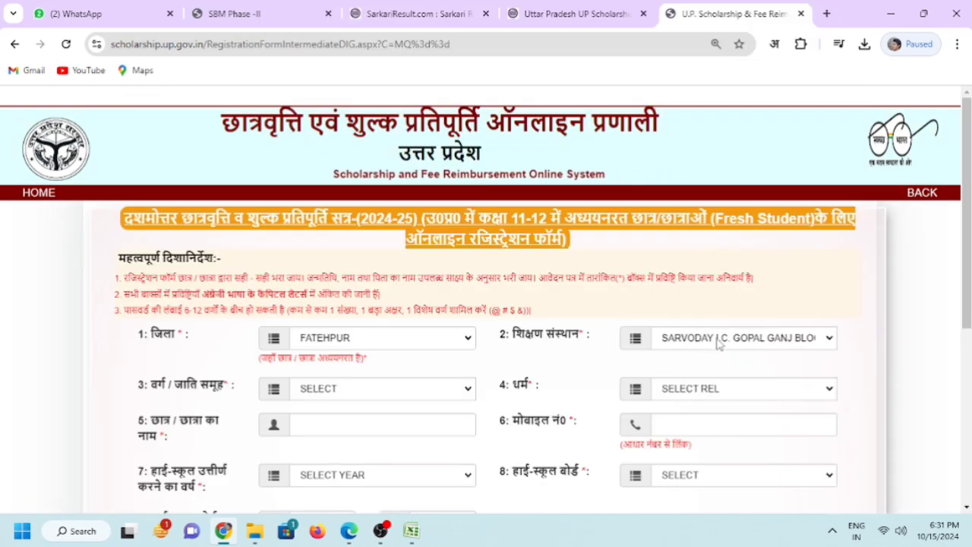
Set category to Other Backward Class and religion to HINDU, and enter the student's name
click(363, 396)
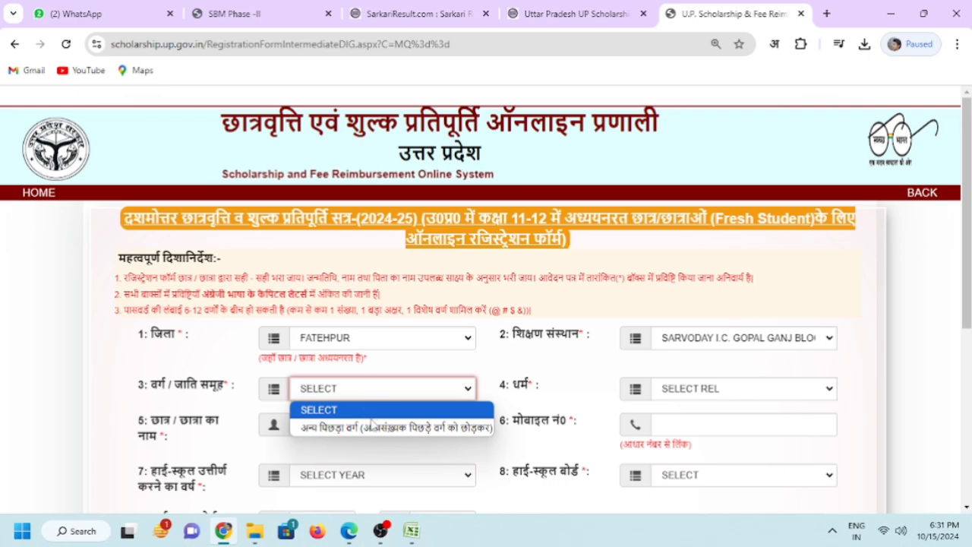
click(374, 427)
click(698, 391)
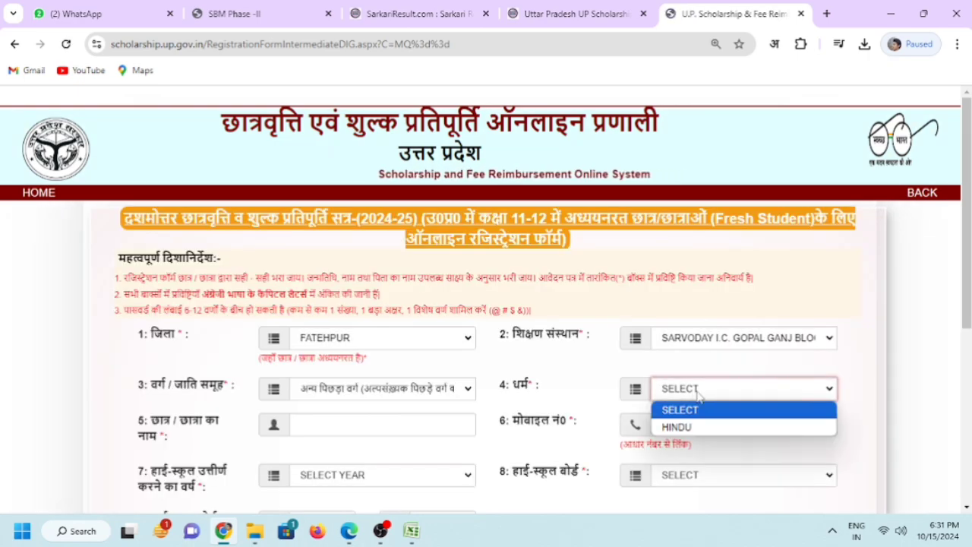
click(699, 428)
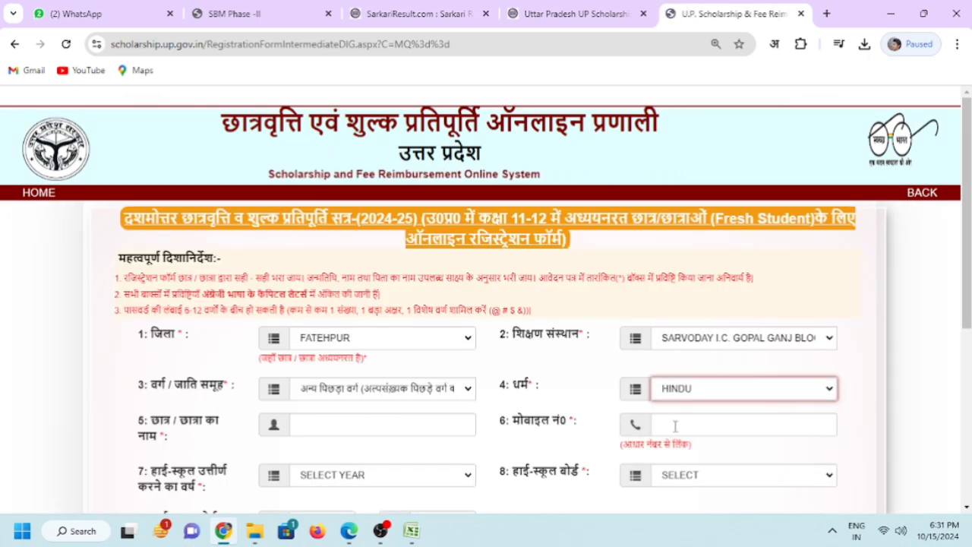
click(355, 424)
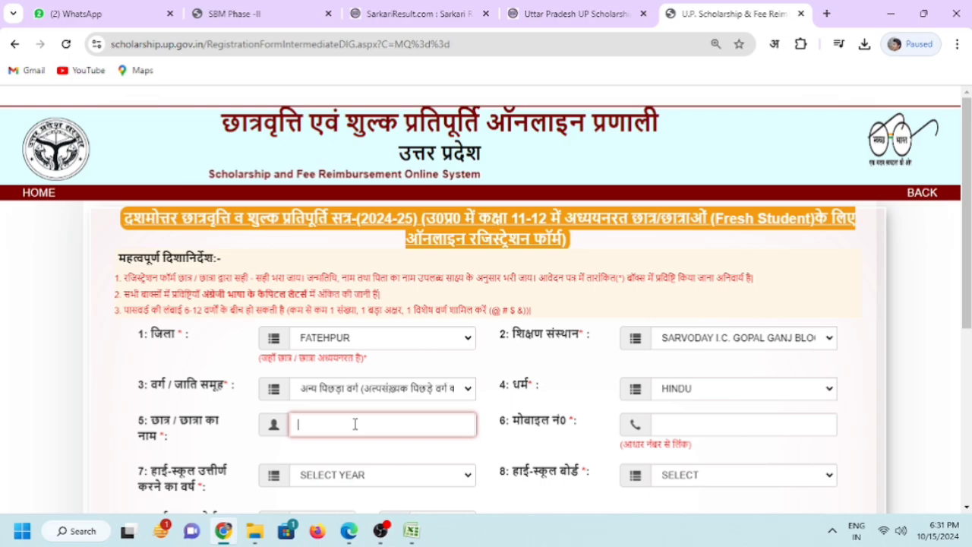
text(SOHAM)
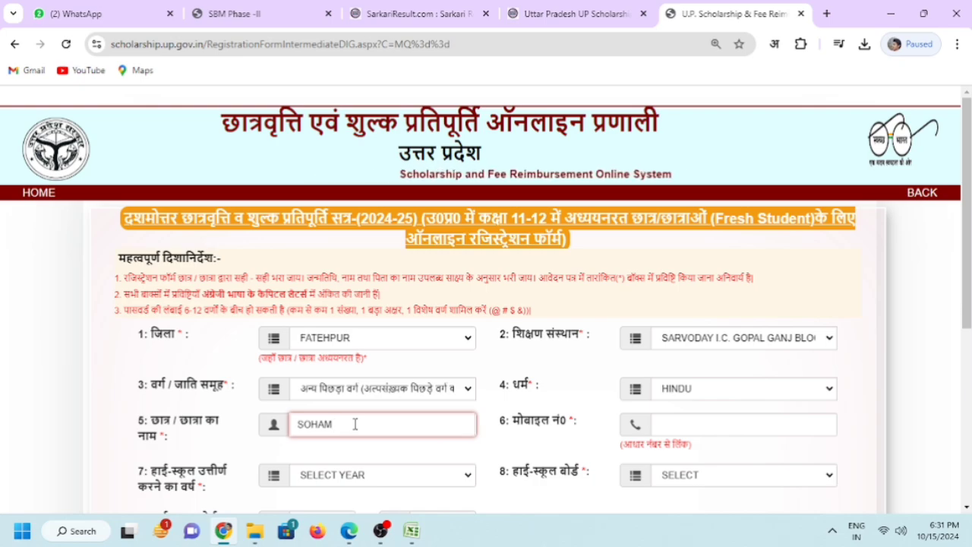
click(699, 426)
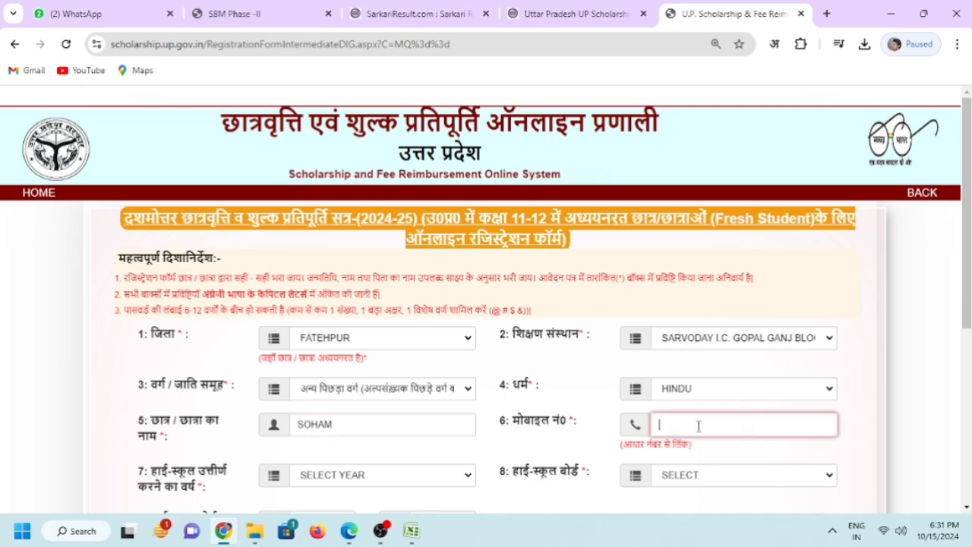
Set the high-school passing year to 2024 and the board to UP BOARD
scroll(456, 342, down, 3)
click(382, 241)
key(Down)
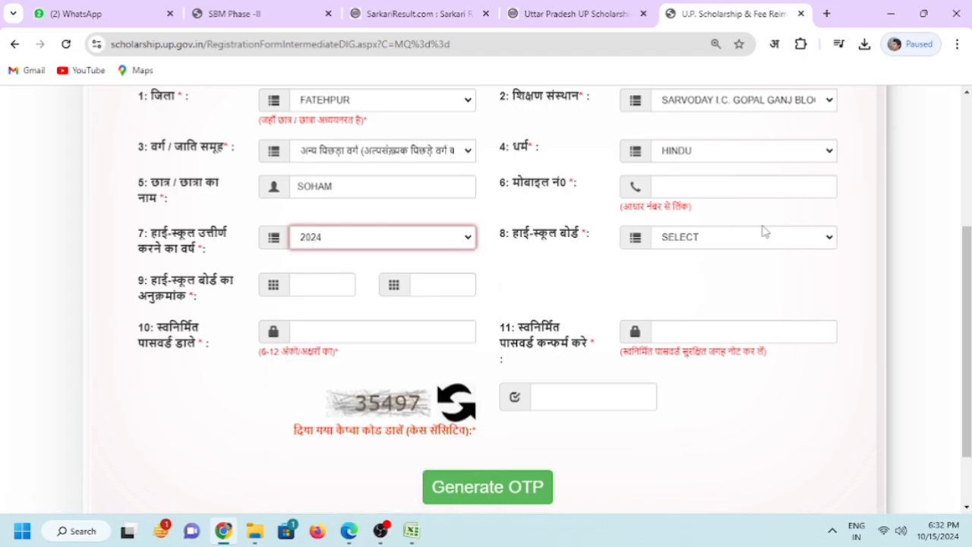
click(737, 242)
click(703, 276)
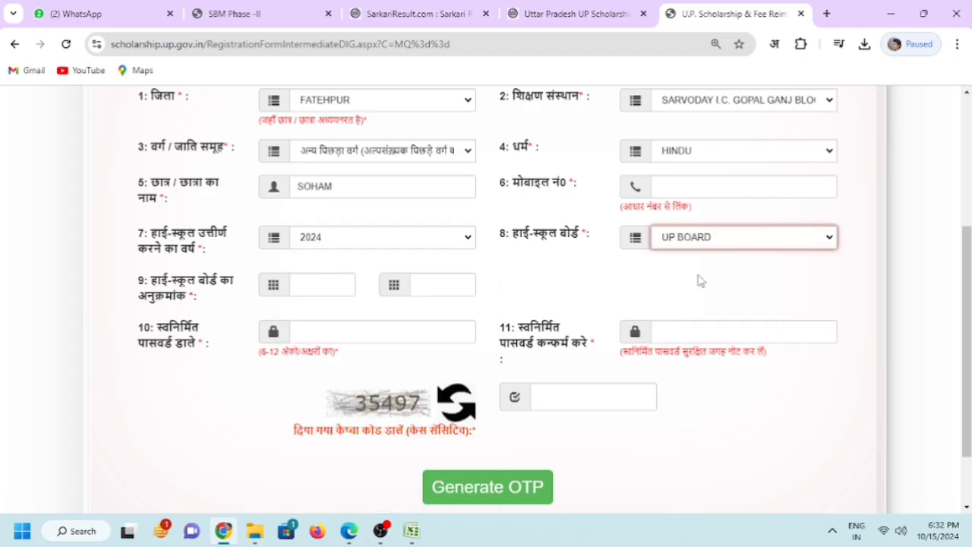
Fill in the roll number, mobile number, password and its confirmation, and the captcha code
click(319, 286)
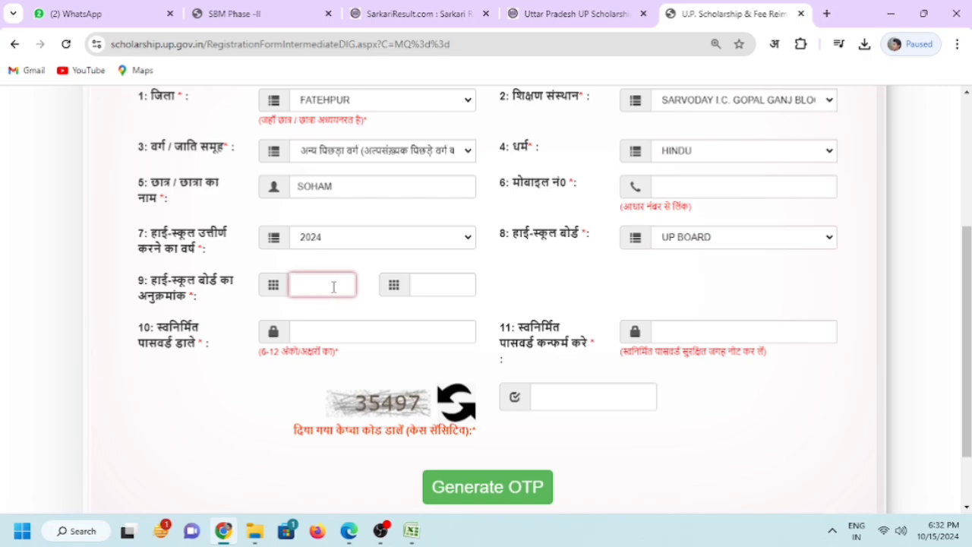
click(425, 285)
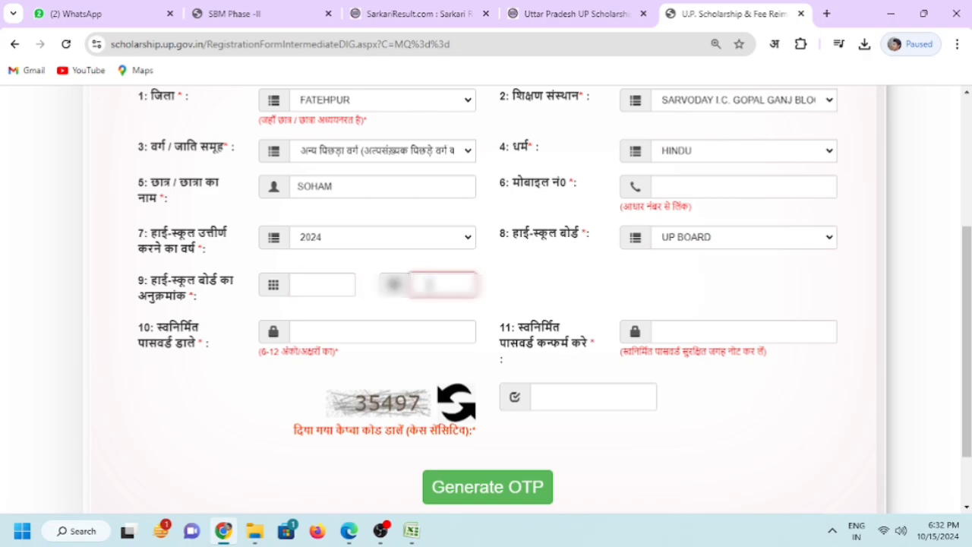
text(...)
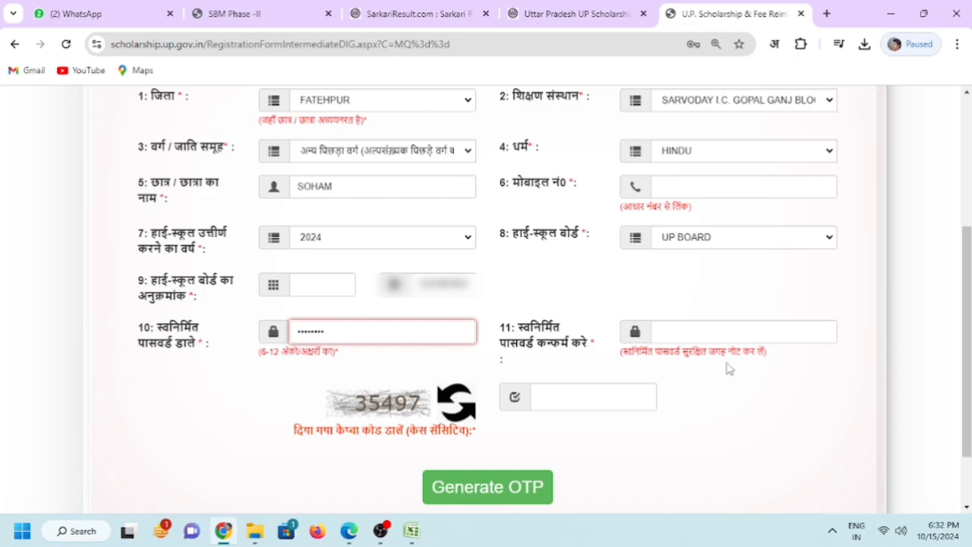
click(718, 332)
key(ctrl+v)
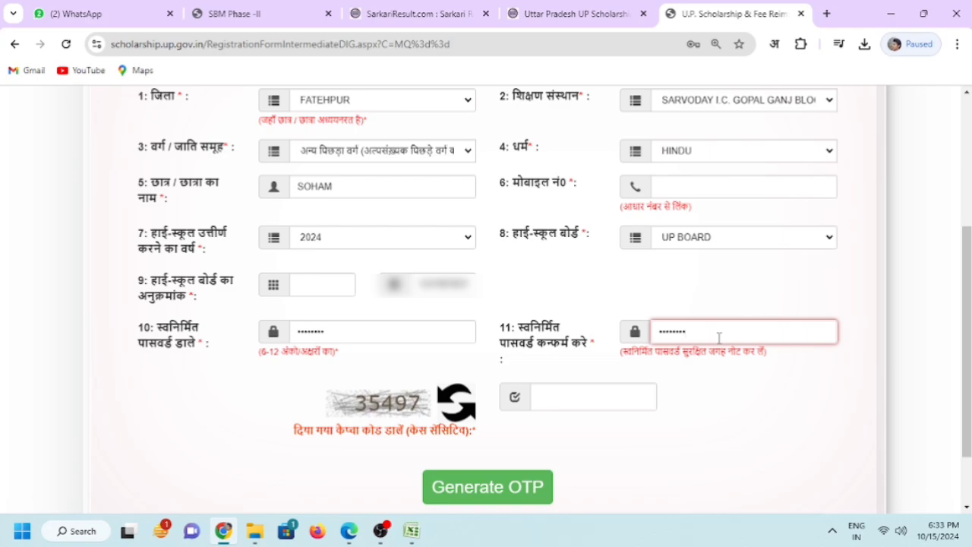
click(601, 395)
text(35497)
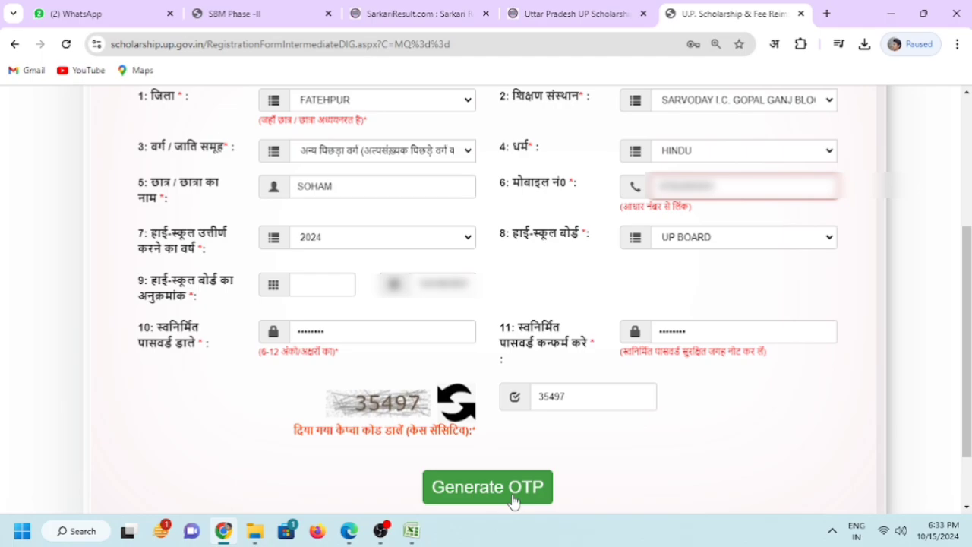
Generate and submit the OTP to finish registration, review the slip, and return to the home page
click(513, 491)
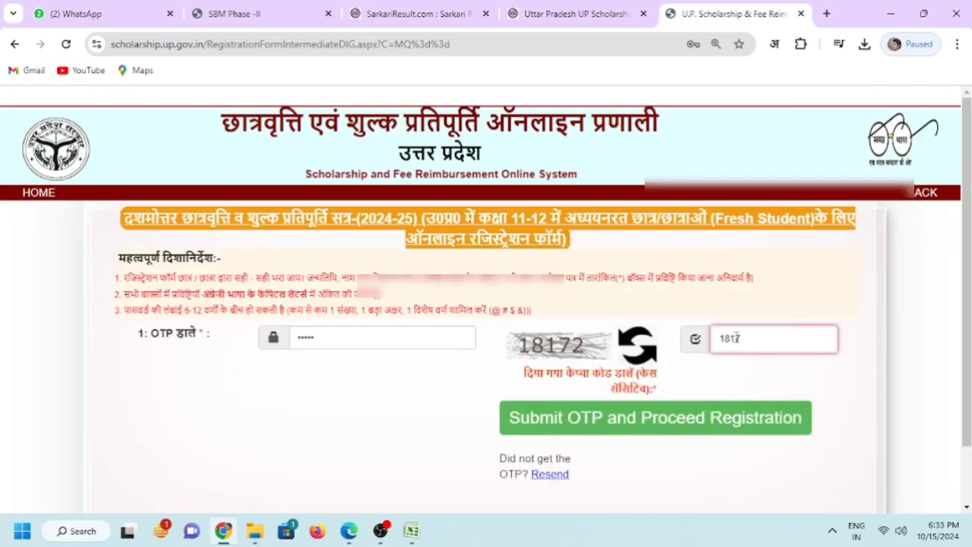
text(2)
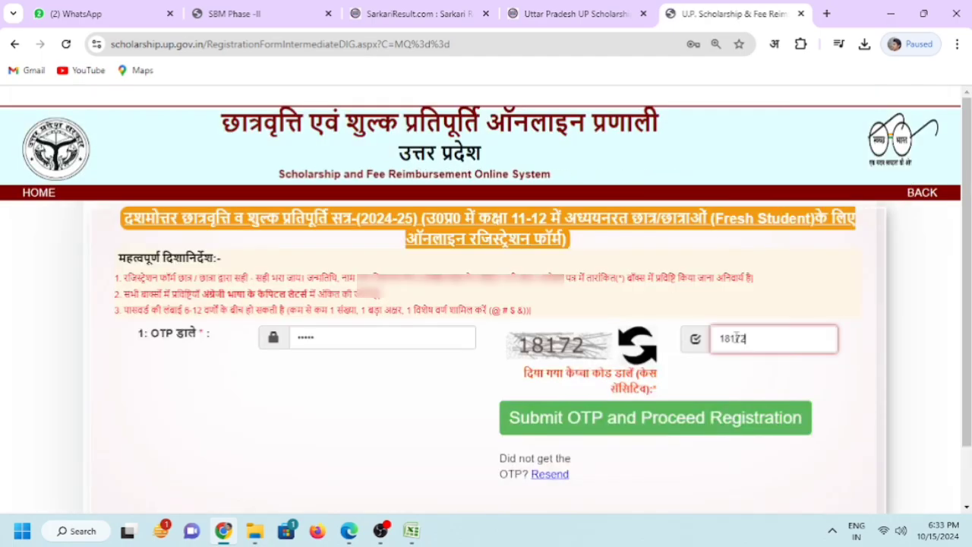
click(702, 430)
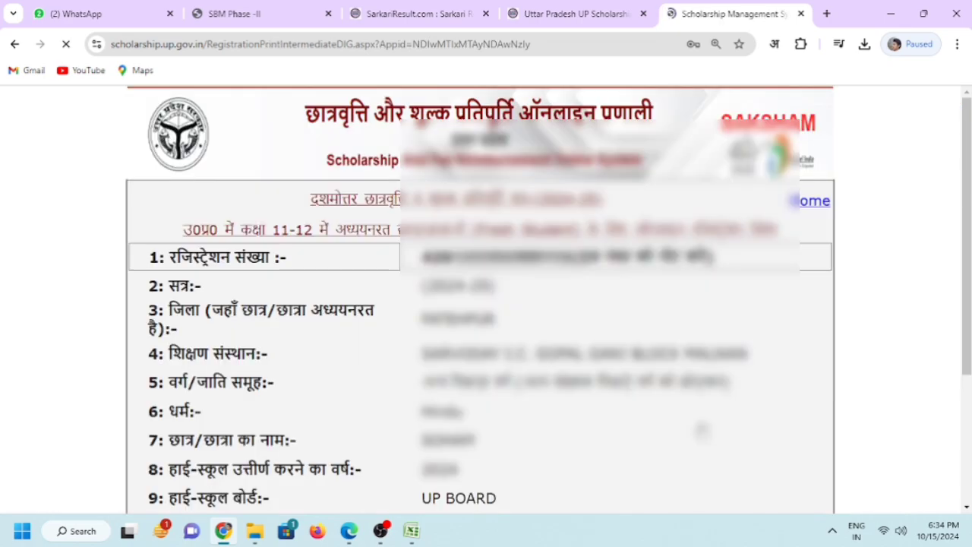
scroll(730, 443, down, 2)
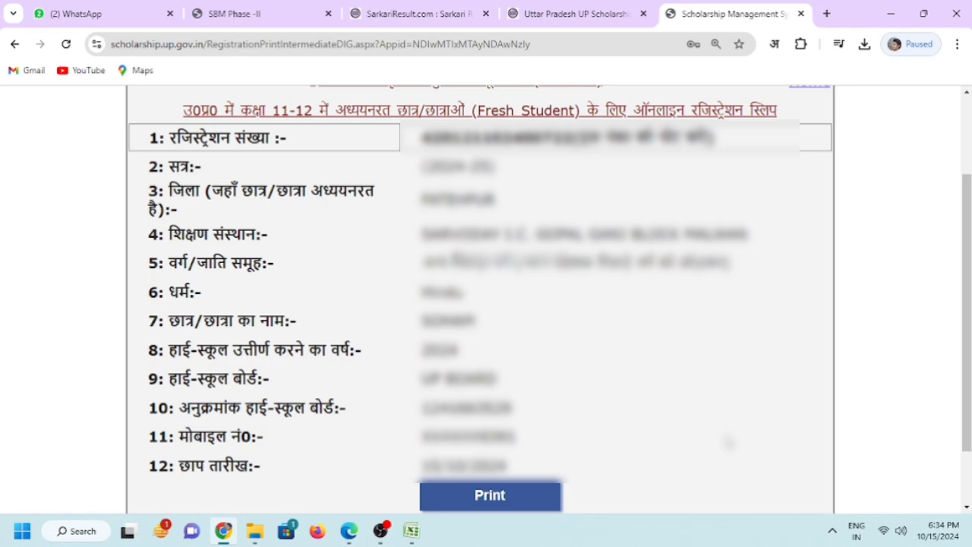
scroll(813, 206, up, 3)
click(811, 203)
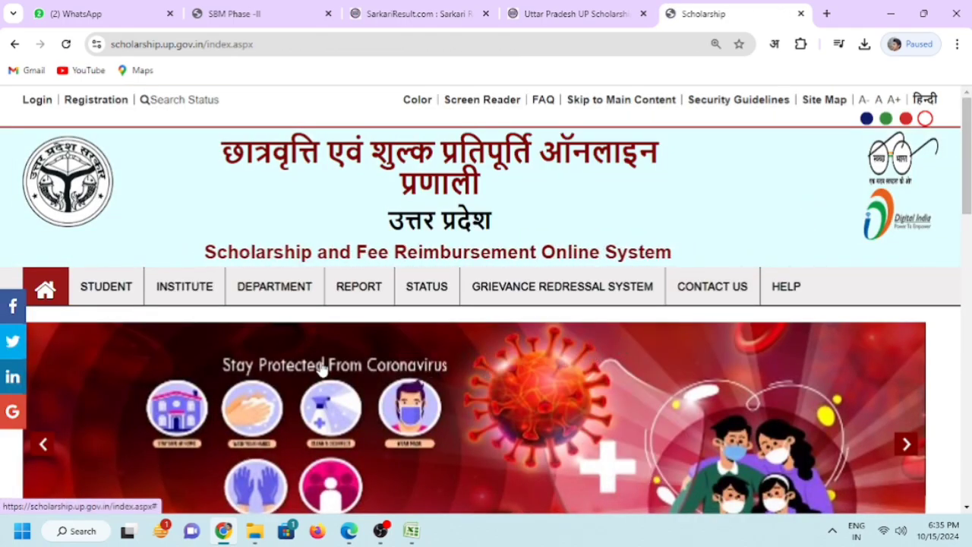
Open the Intermediate student login page from the STUDENT menu
mouse_move(92, 295)
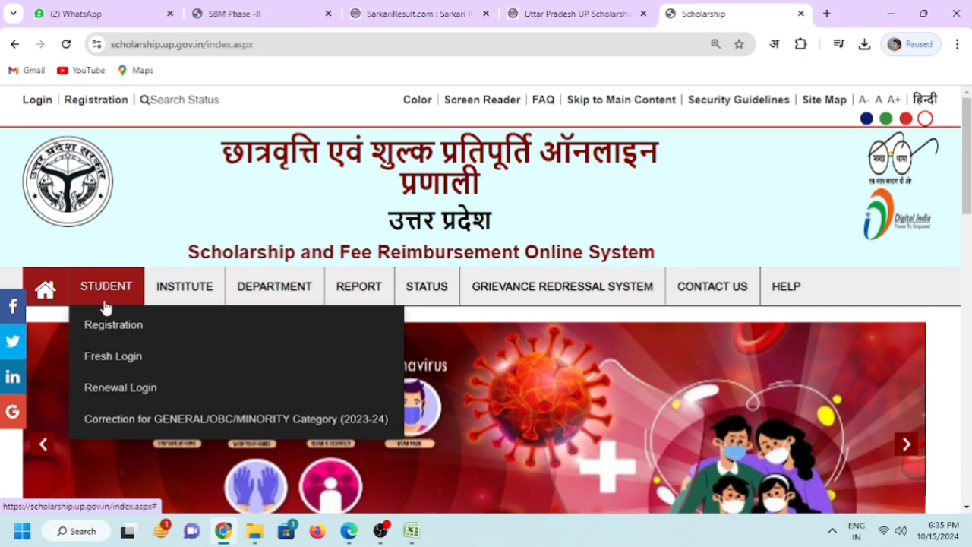
mouse_move(120, 364)
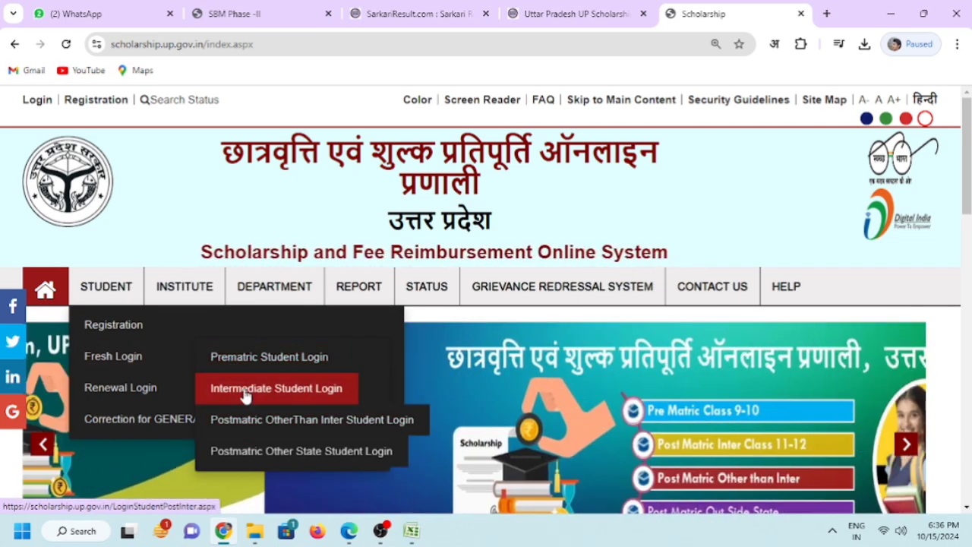
click(245, 391)
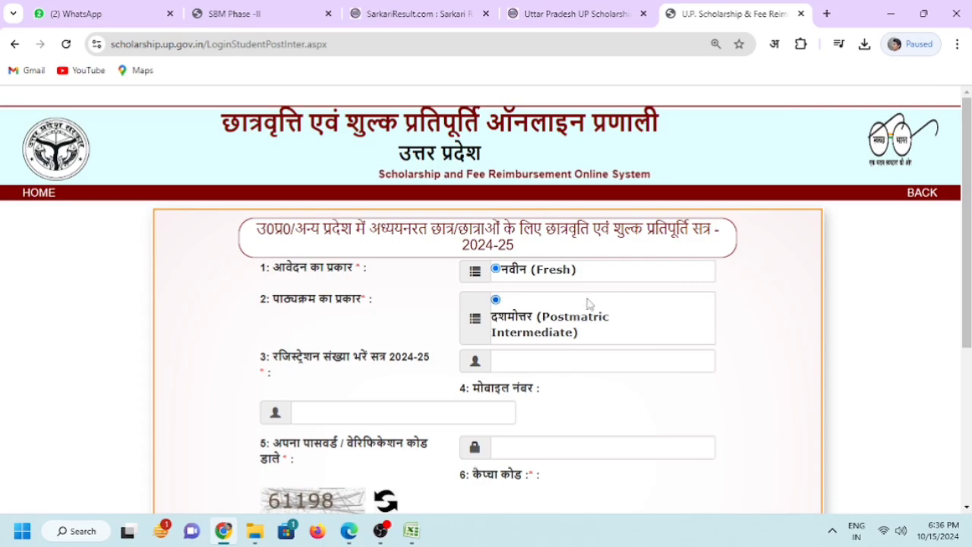
Enter the registration number, registered mobile number and account password
scroll(582, 341, down, 1)
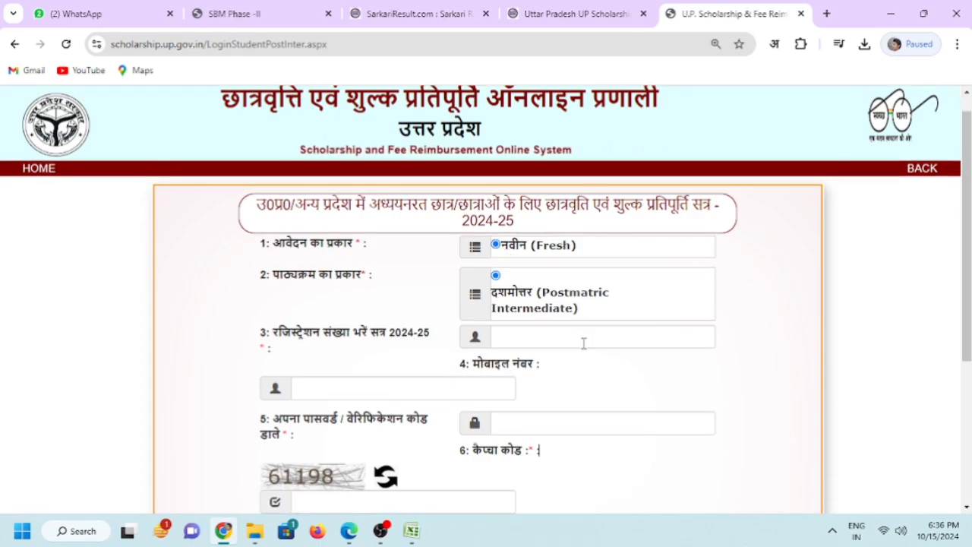
click(585, 340)
click(380, 389)
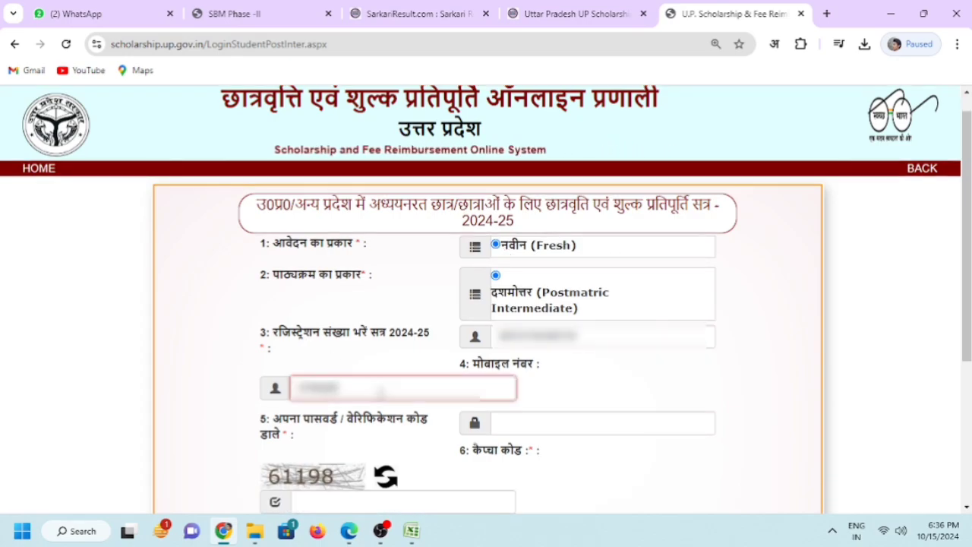
text(••)
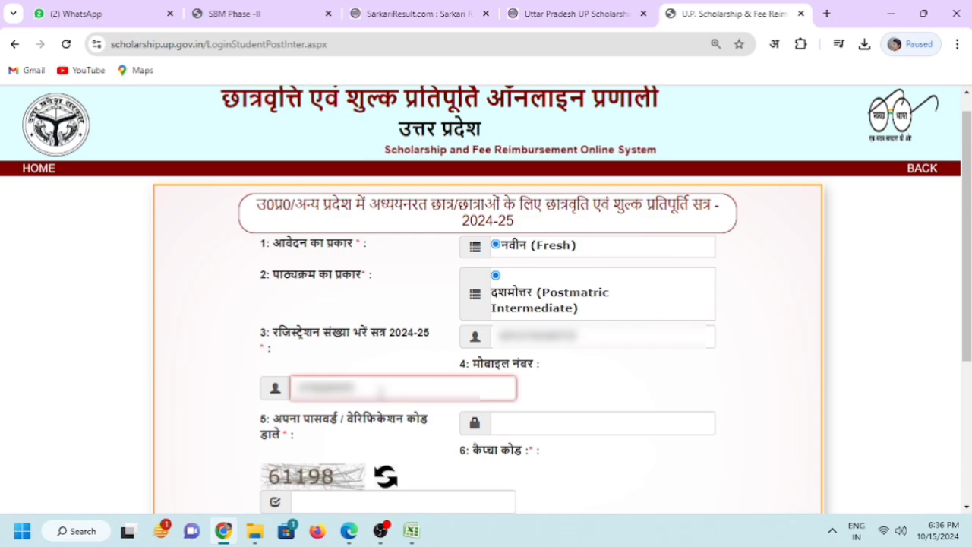
click(542, 424)
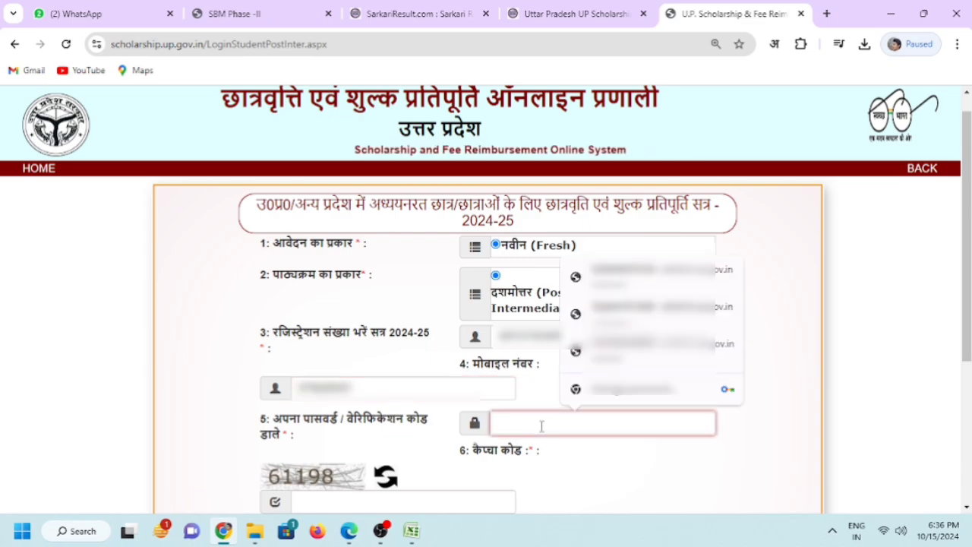
text(•••••)
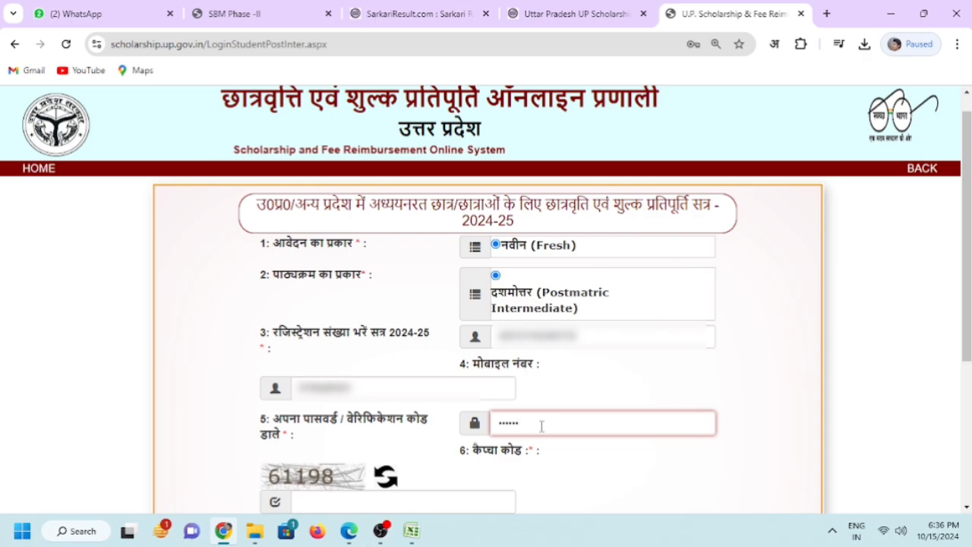
text(•)
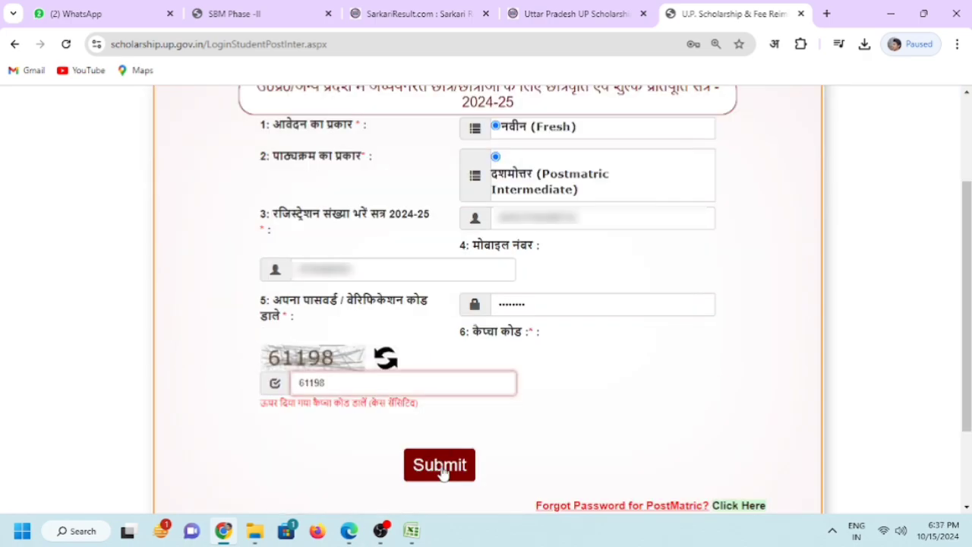
Log in to the student panel and launch DigiLocker verification from the STATUS sidebar
click(443, 472)
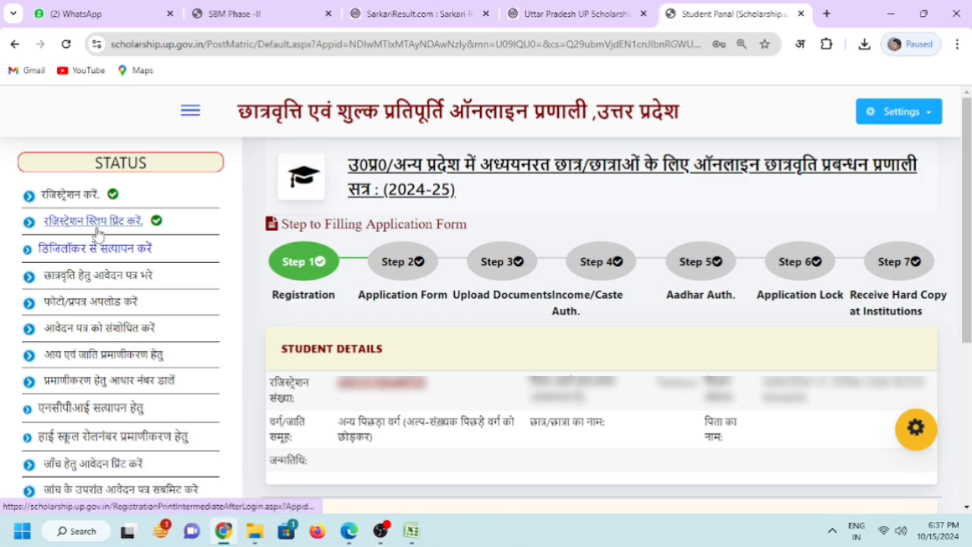
click(114, 251)
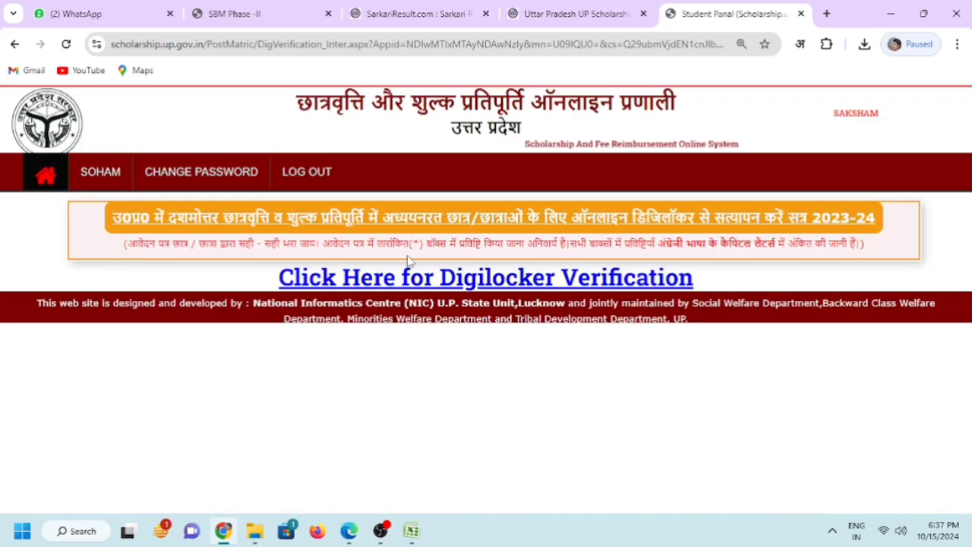
click(450, 281)
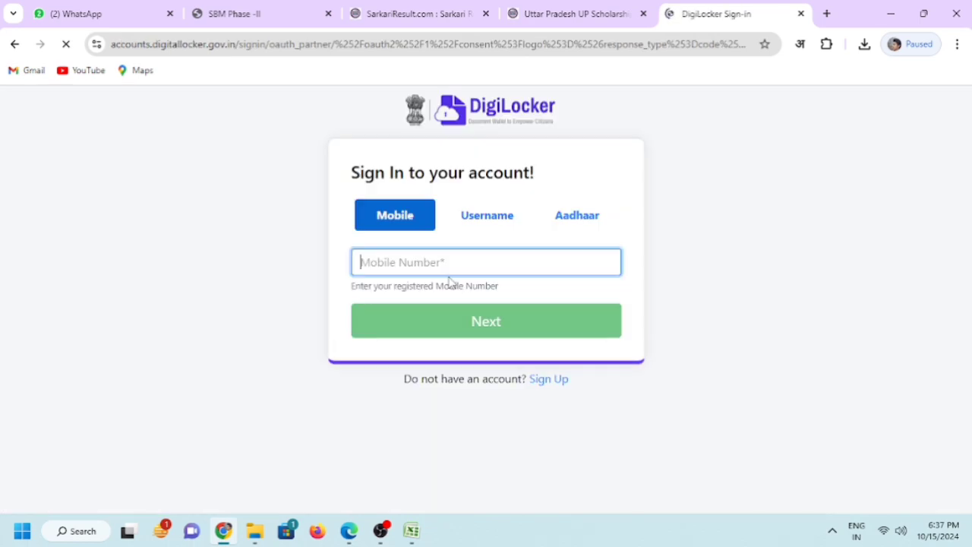
Allow location access and sign in to DigiLocker with the student's Aadhaar number
click(223, 158)
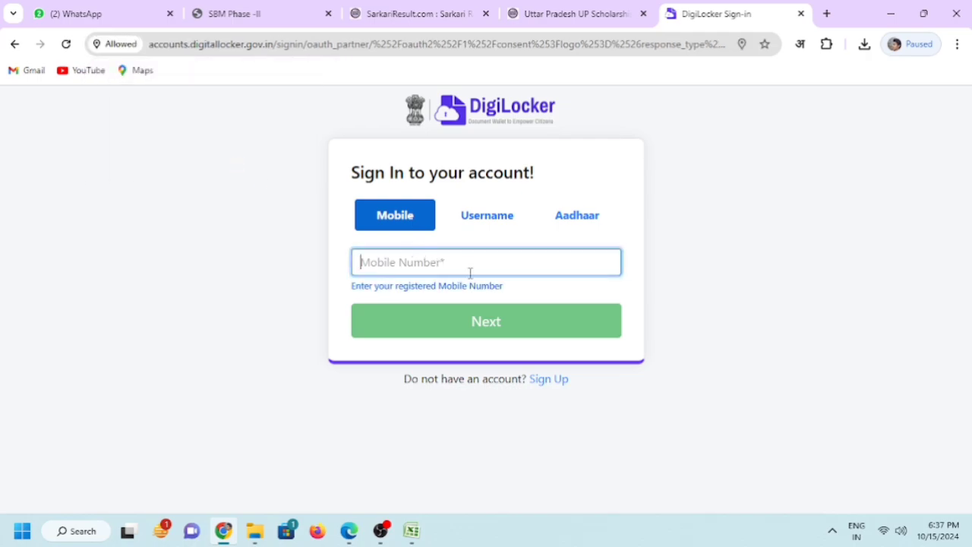
click(564, 222)
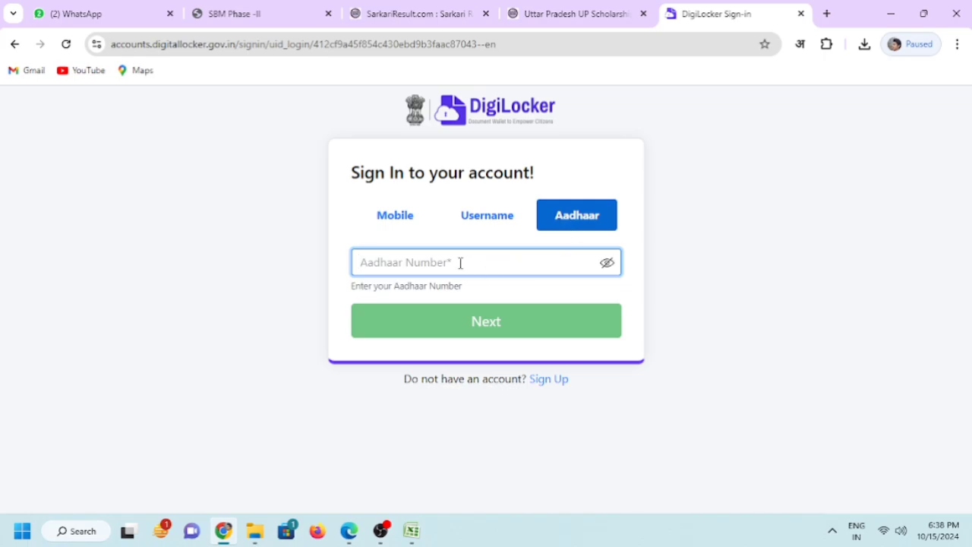
text(••)
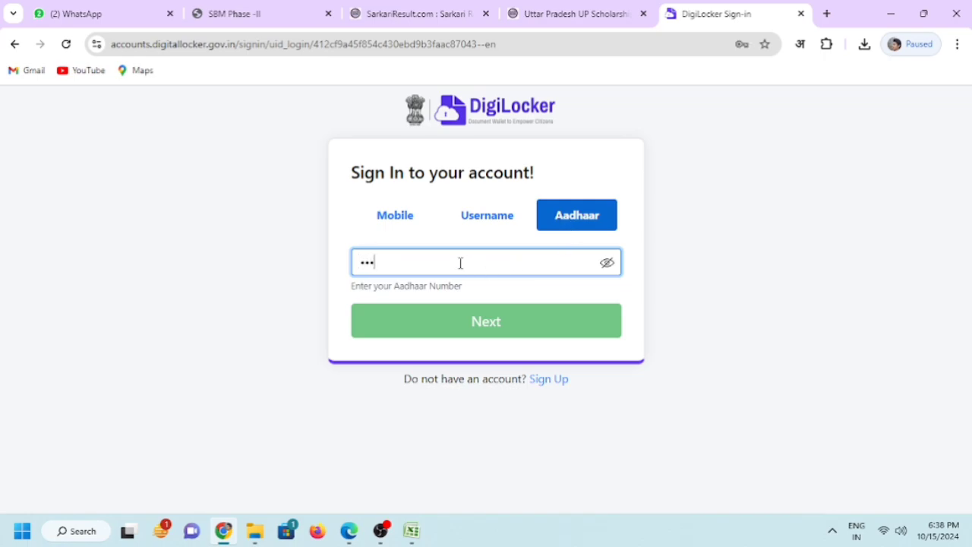
text(••••••••••)
click(468, 320)
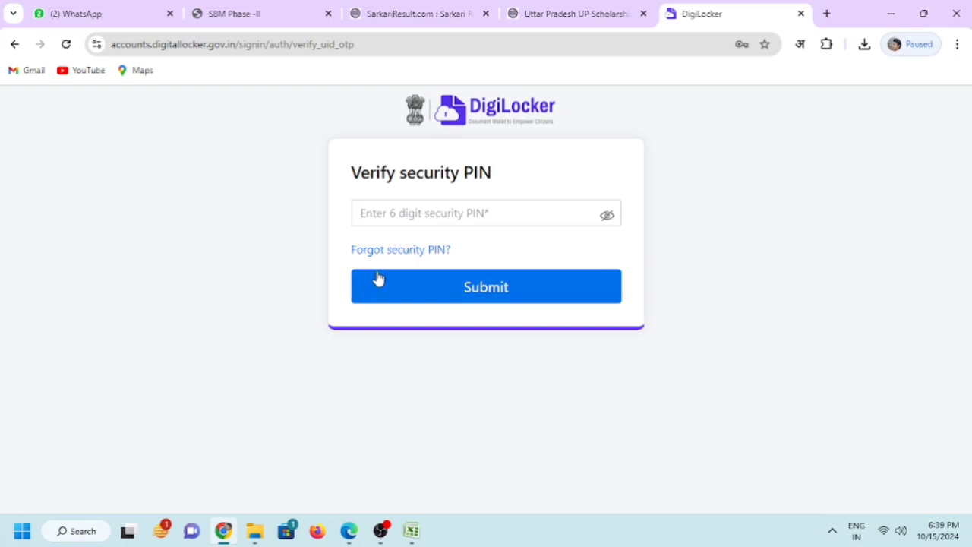
Choose 'Forgot security PIN' and verify the date of birth with birth year 2010
click(433, 219)
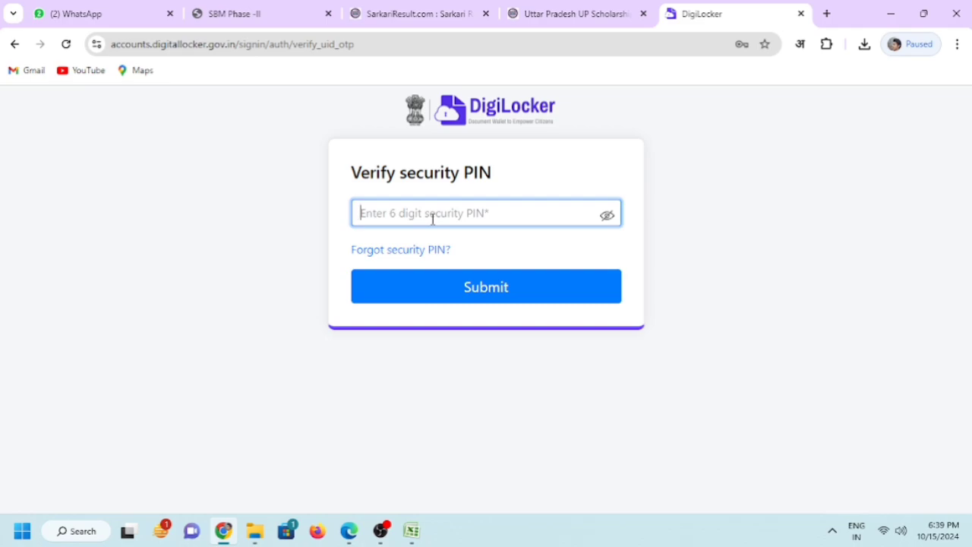
click(411, 253)
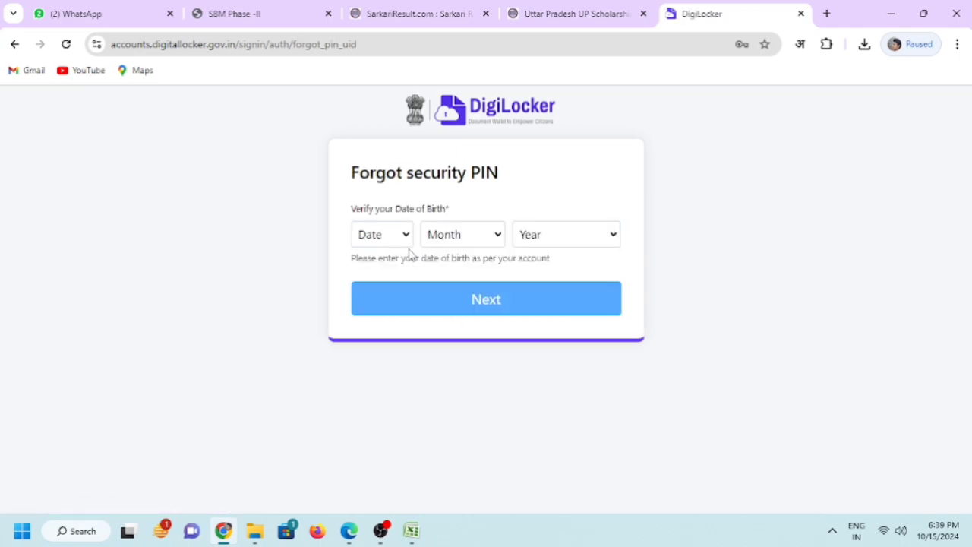
click(446, 414)
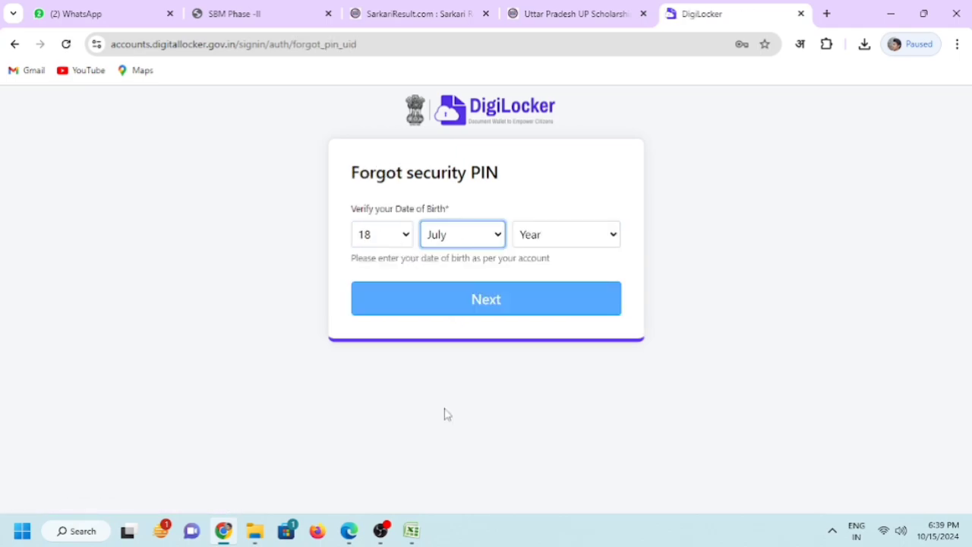
click(551, 237)
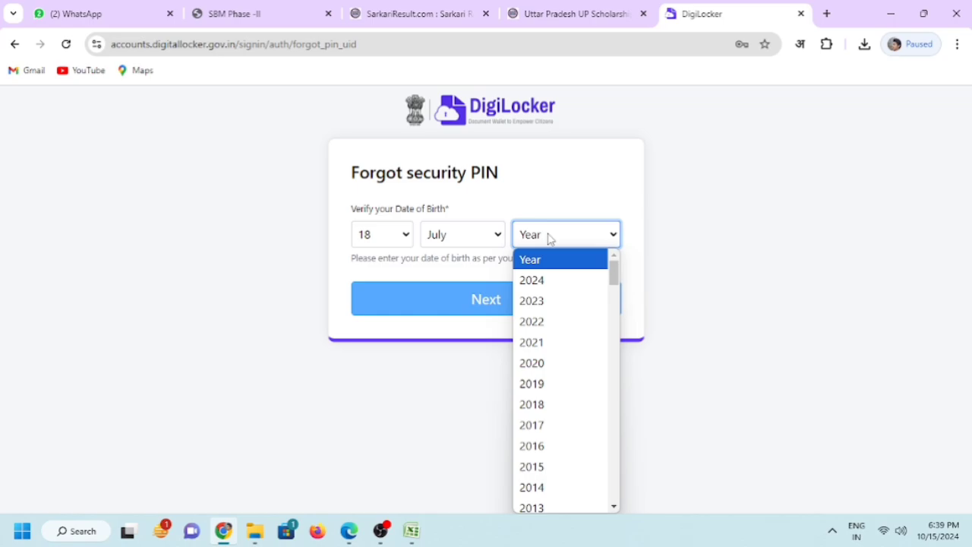
scroll(541, 371, down, 3)
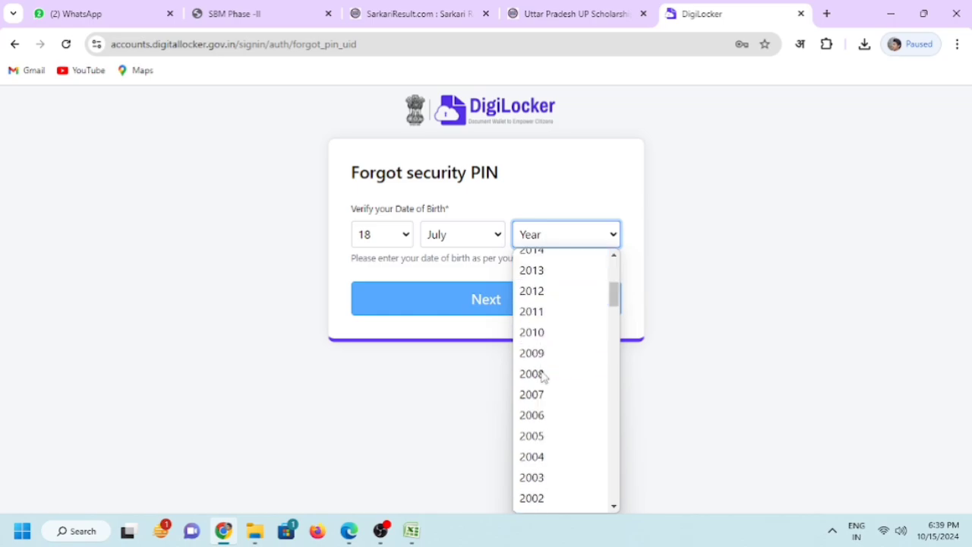
click(538, 332)
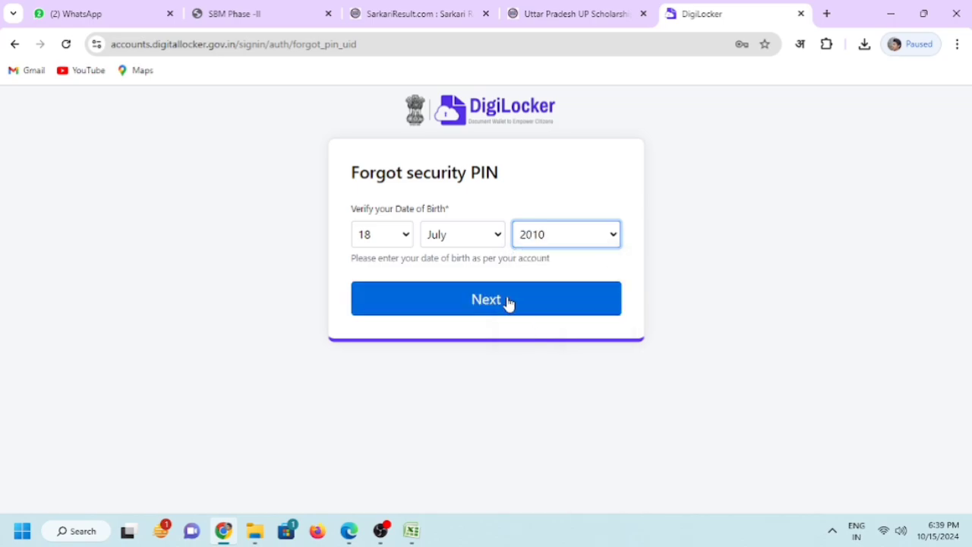
click(508, 300)
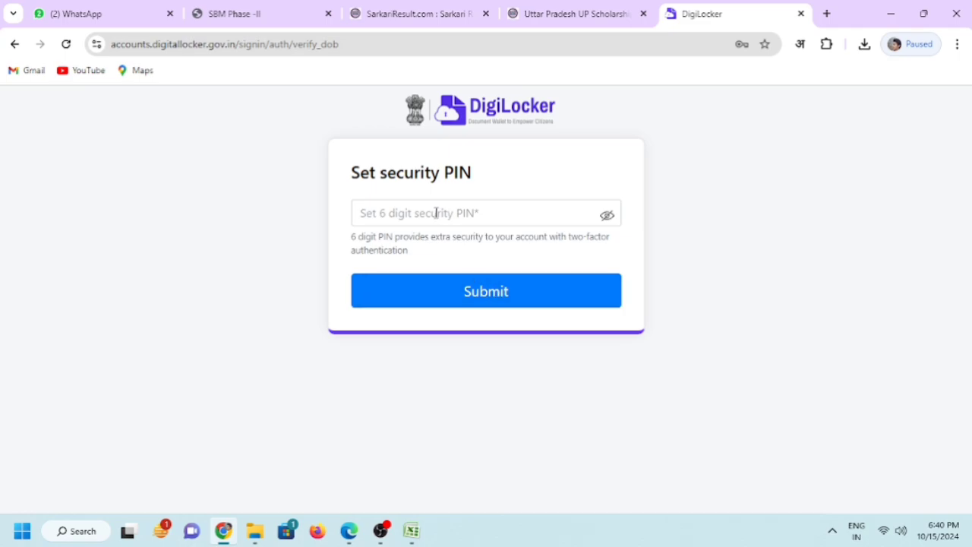
Set and submit a new 6-digit DigiLocker security PIN
drag(351, 173, 441, 173)
click(429, 211)
text(••••••)
click(499, 293)
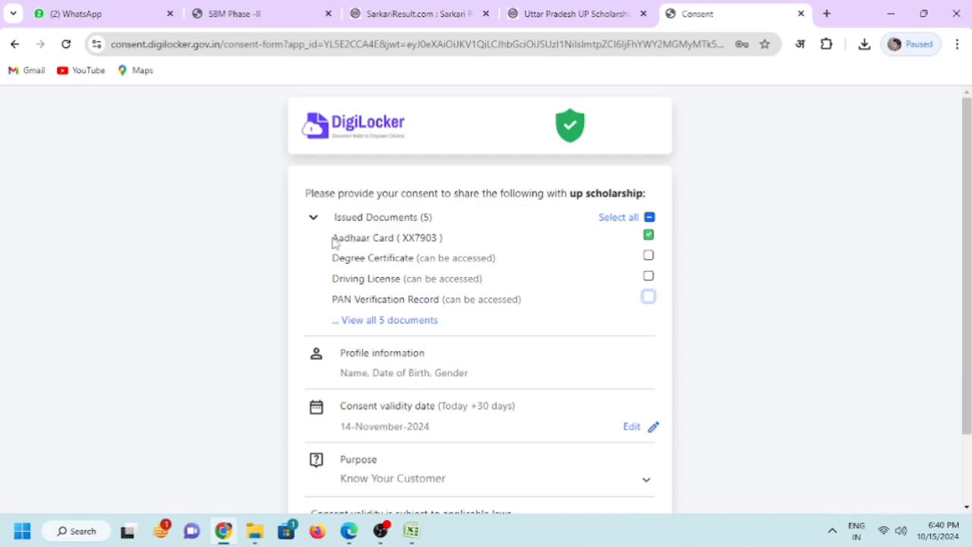
Review the up scholarship consent page, keeping only Aadhaar Card selected for sharing
drag(332, 242, 449, 245)
click(630, 242)
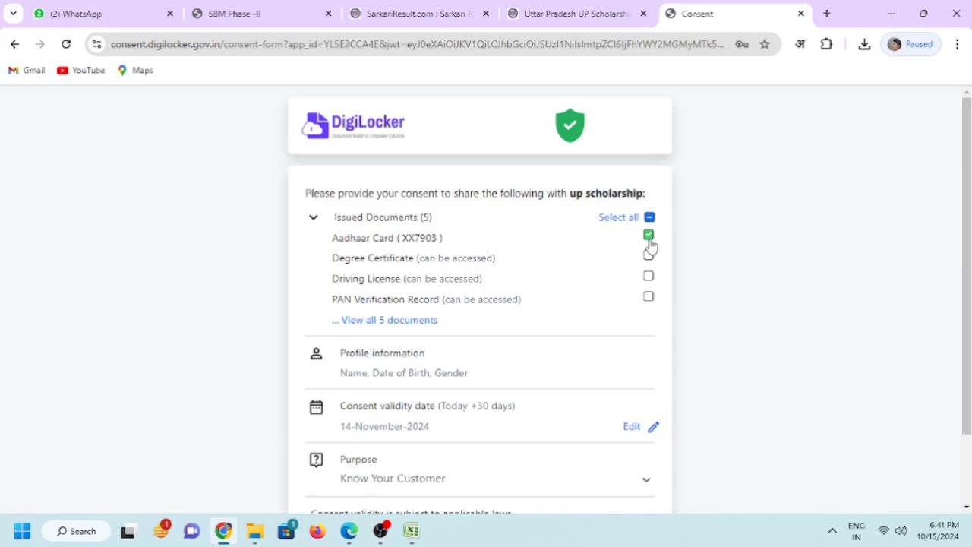
scroll(448, 387, down, 2)
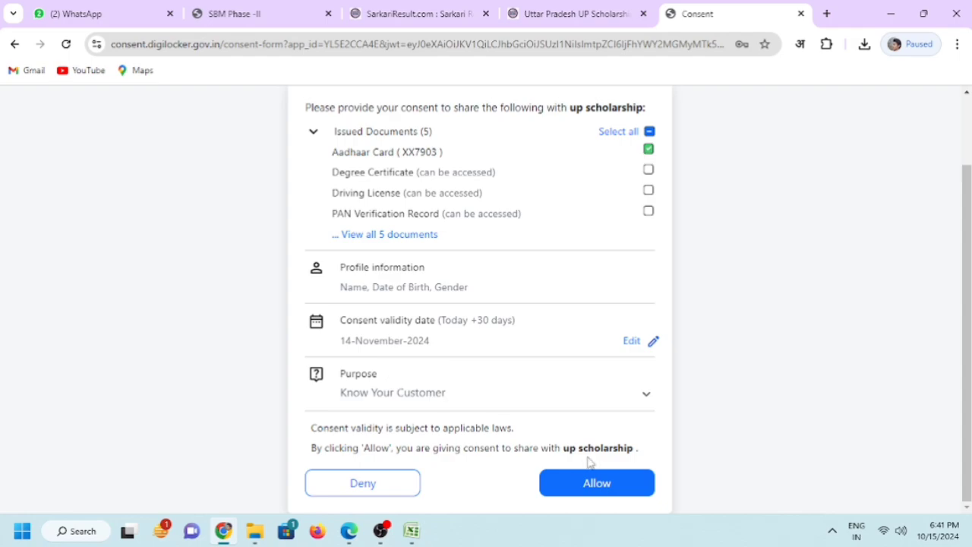
Allow sharing the Aadhaar Card and confirm the returned Aadhaar details with Verify Detail
click(598, 484)
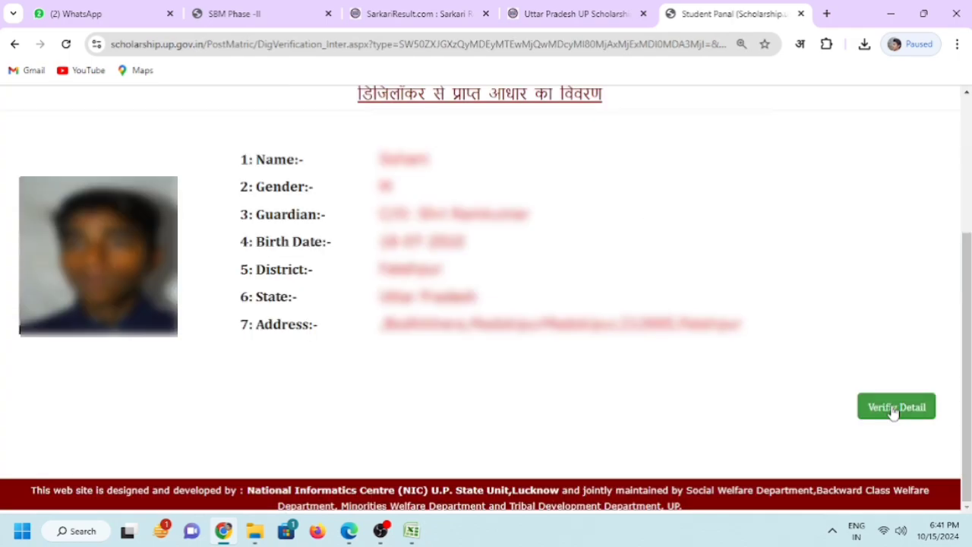
click(894, 411)
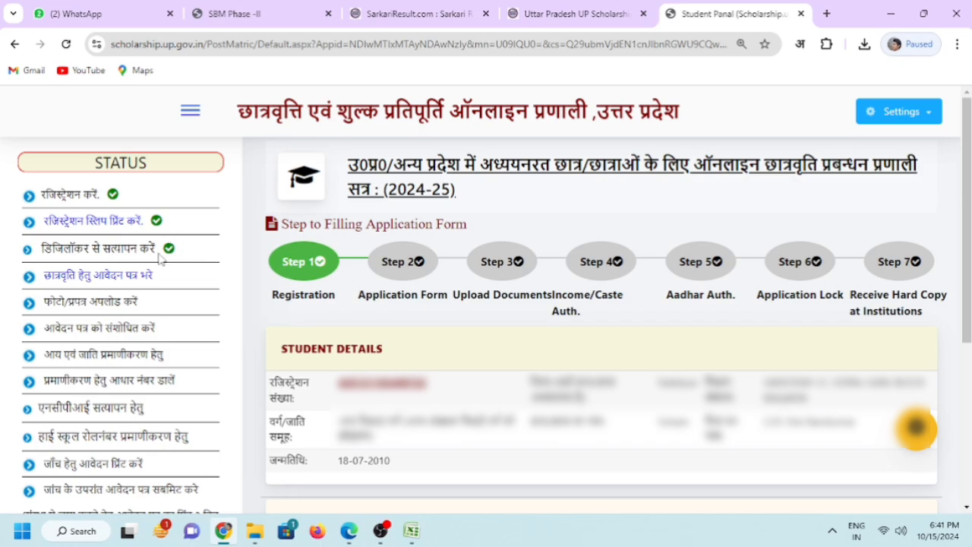
Open the application form and copy the permanent address into the correspondence address
click(119, 285)
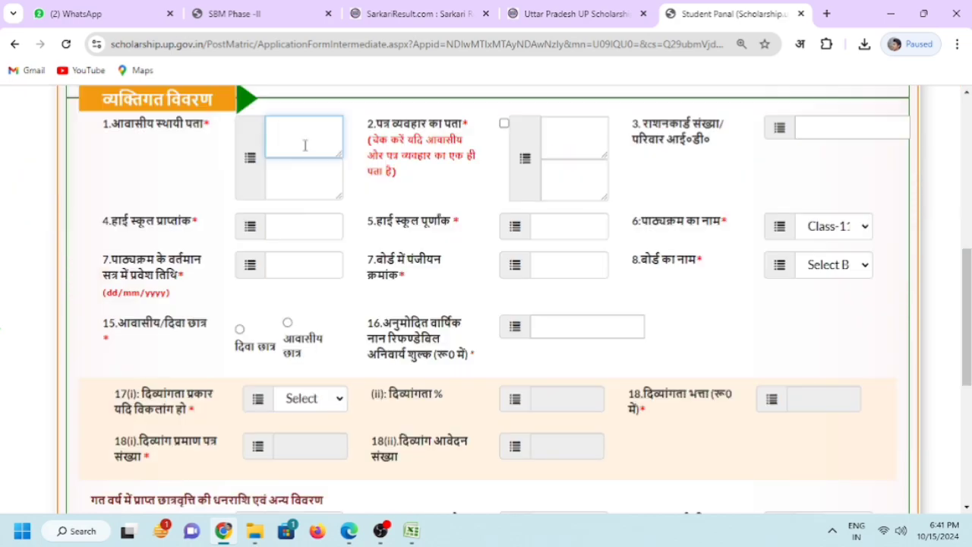
text(V)
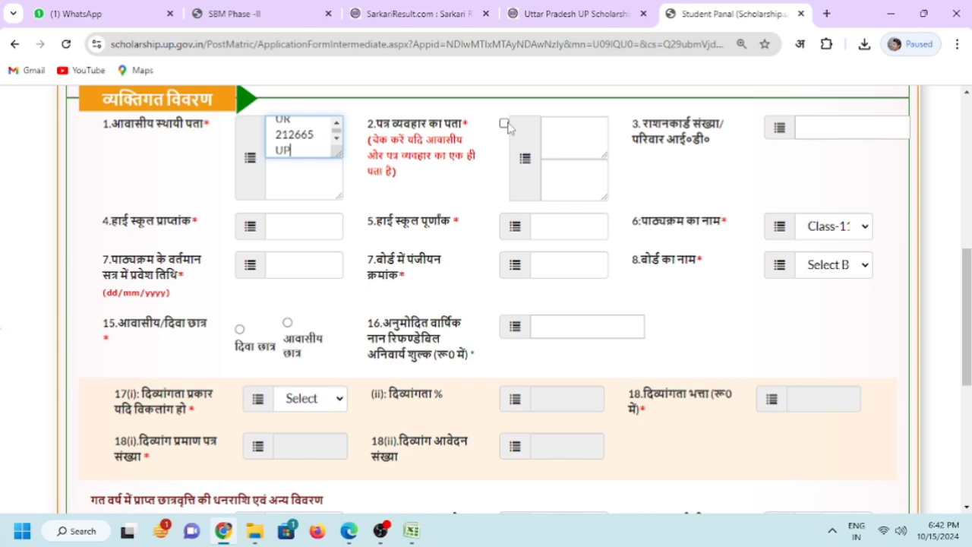
click(505, 124)
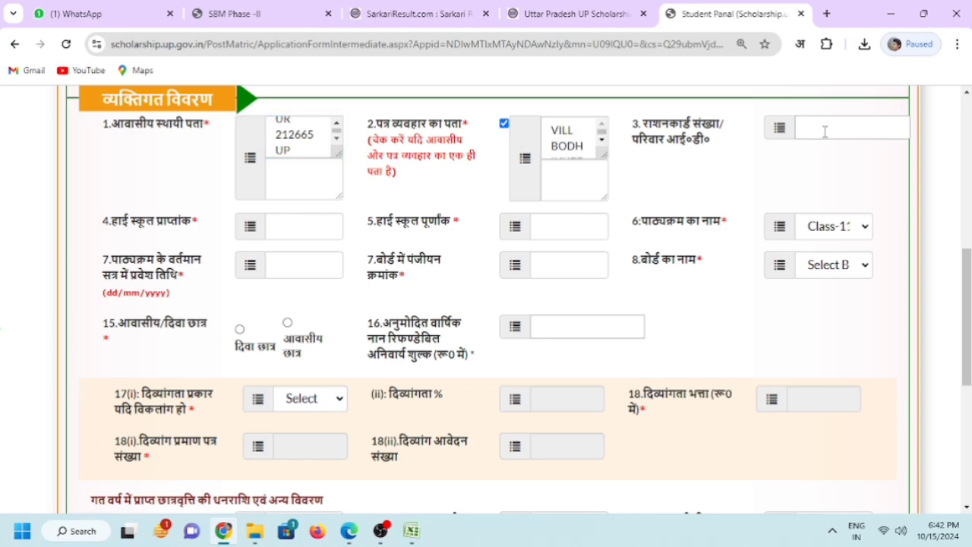
drag(323, 150, 266, 126)
click(318, 179)
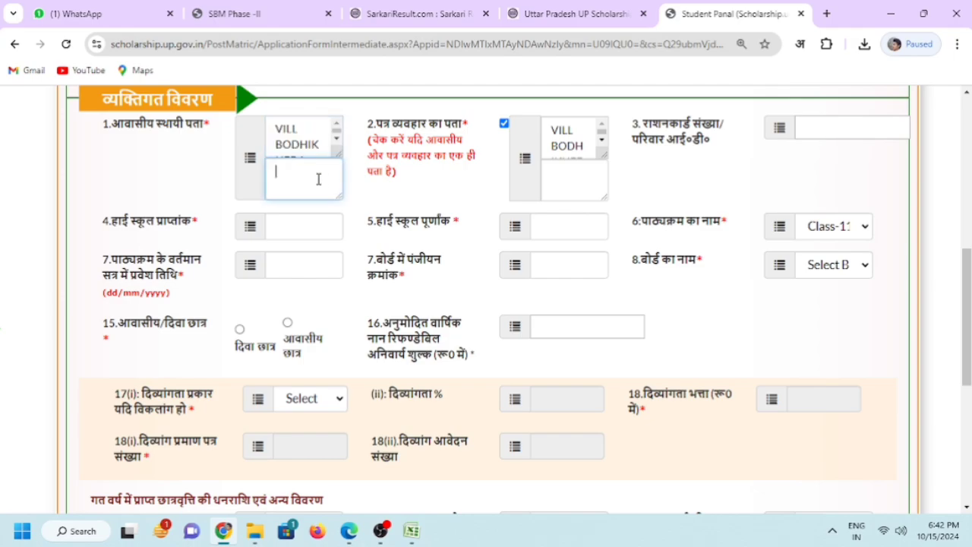
key(ctrl+v)
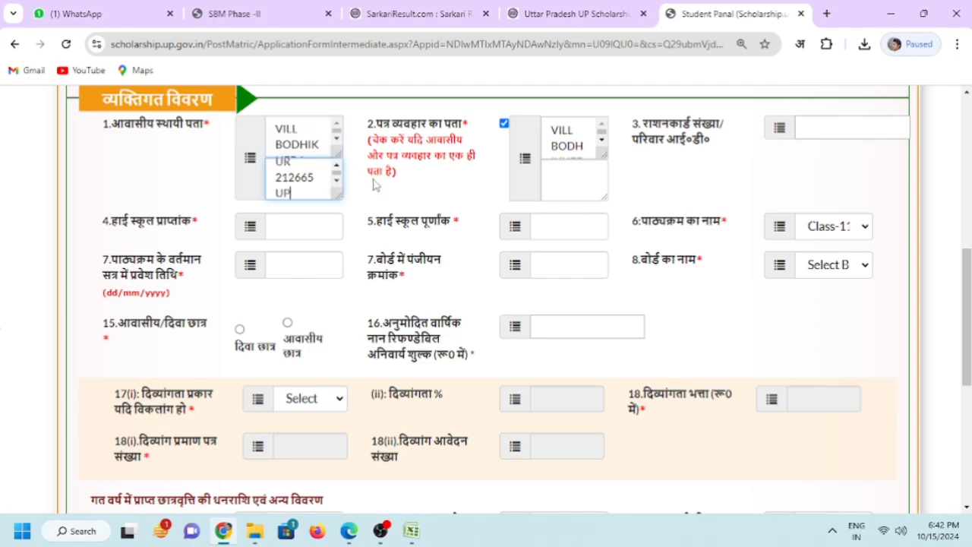
click(503, 123)
click(504, 123)
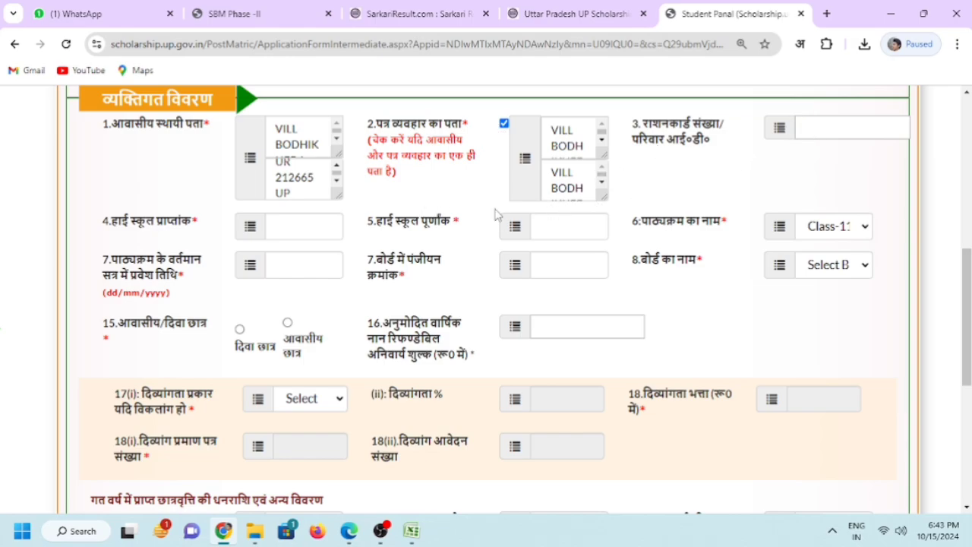
Enter high-school marks 381 out of 600 and choose Class-11 as the course
click(300, 228)
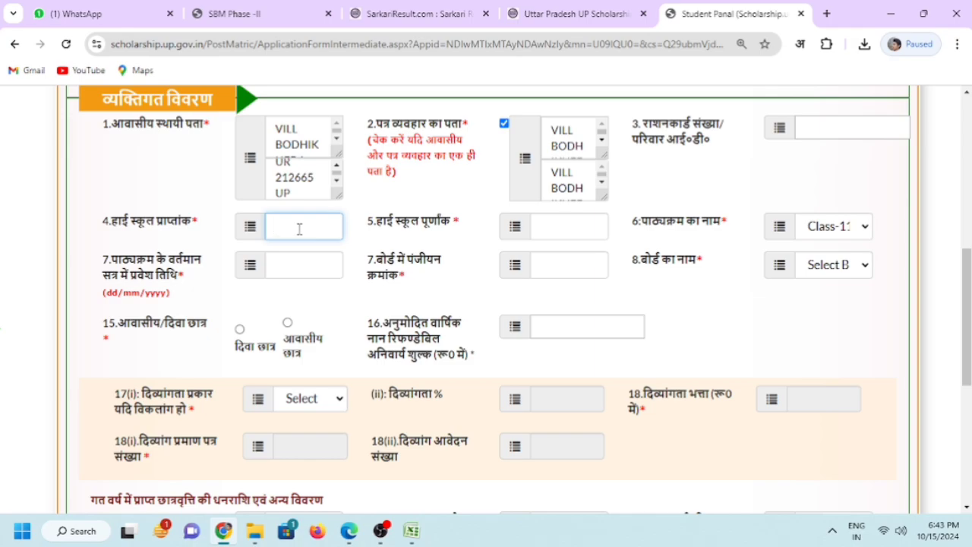
text(381)
click(566, 222)
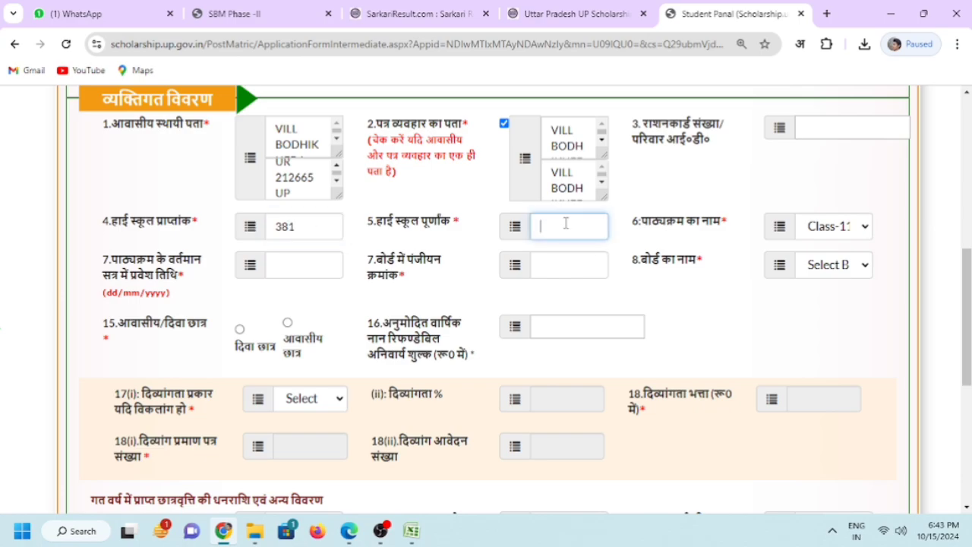
text(600)
click(856, 227)
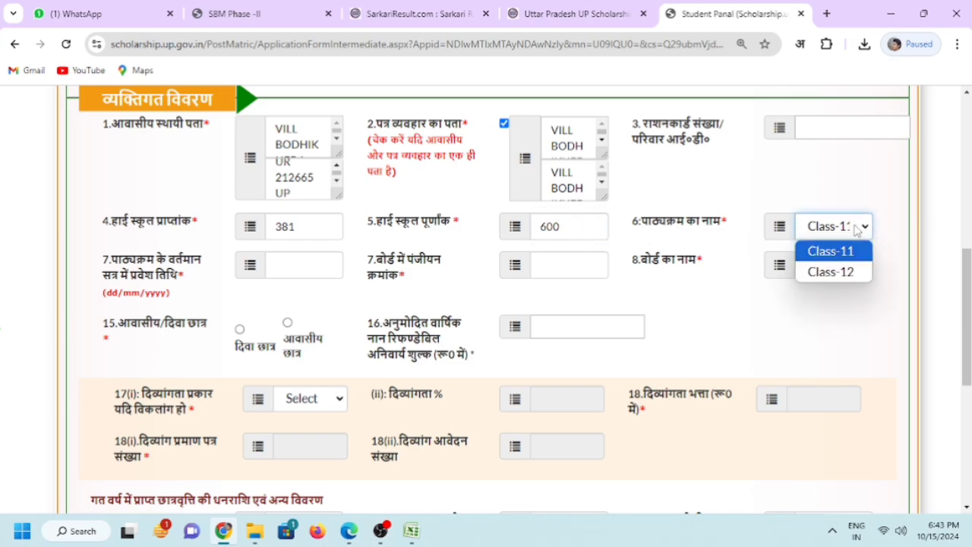
click(826, 250)
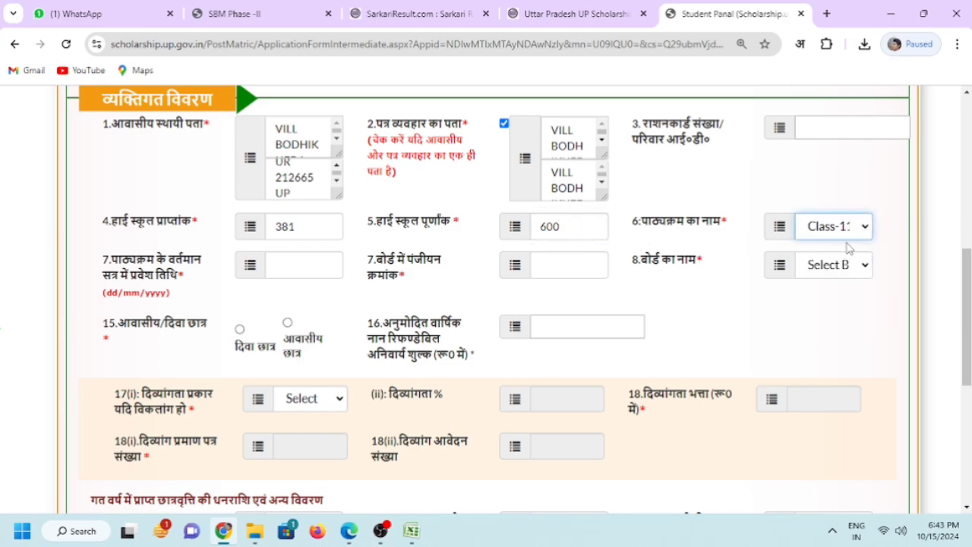
Enter admission date 01/07/2024, the board registration number, and select UP BOARD
click(299, 272)
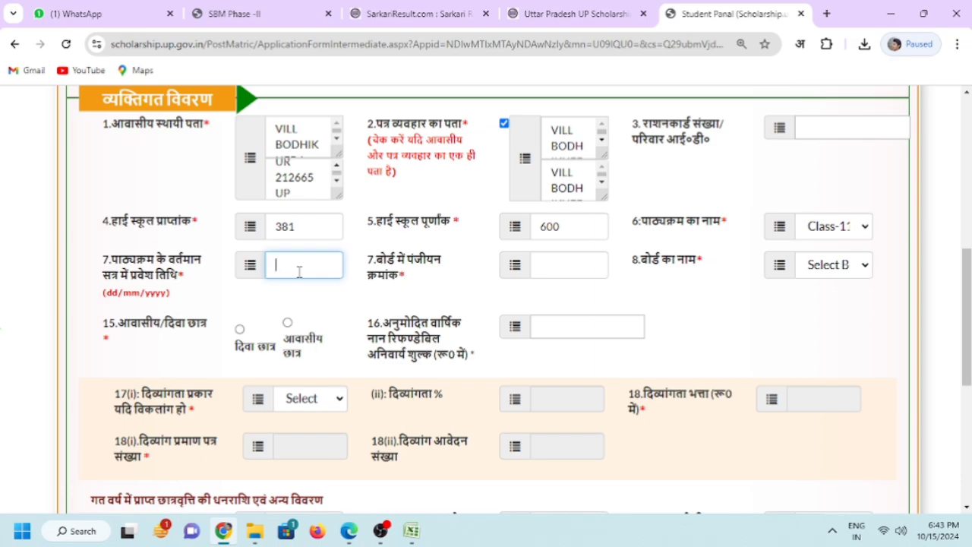
text(01/07/2024)
click(570, 271)
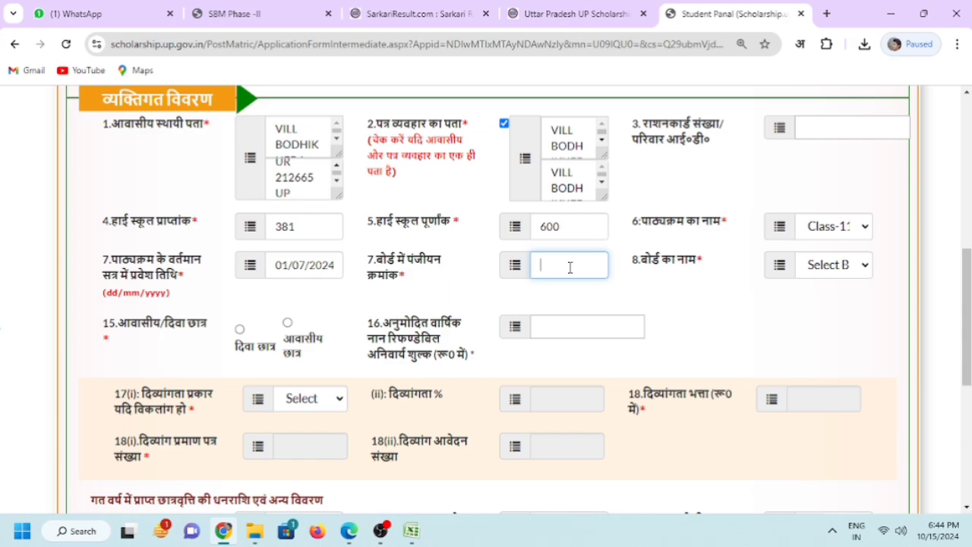
key(ctrl+v)
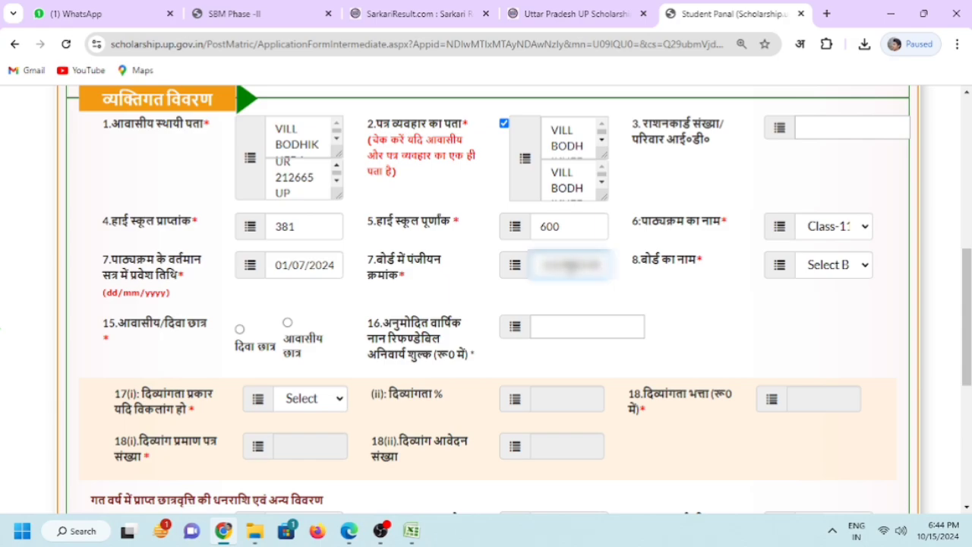
click(857, 272)
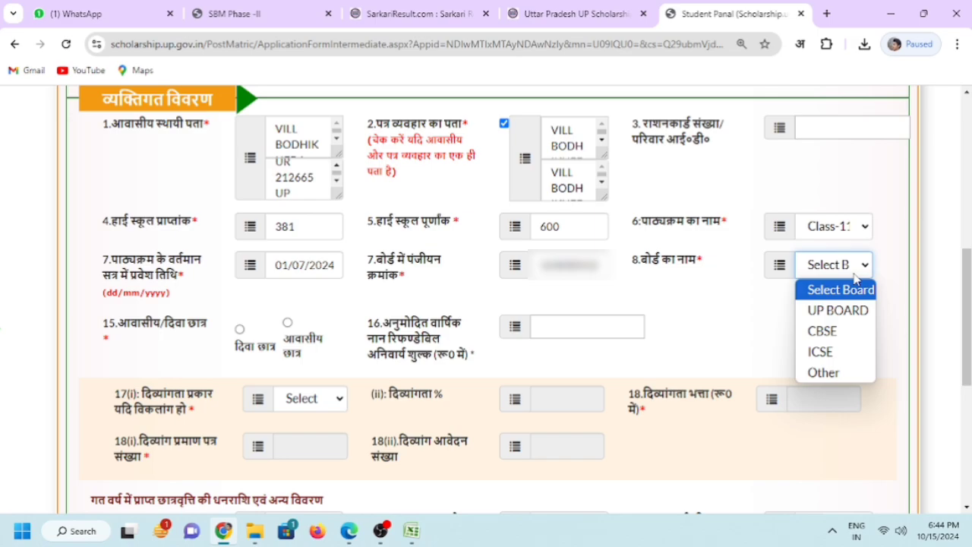
click(856, 317)
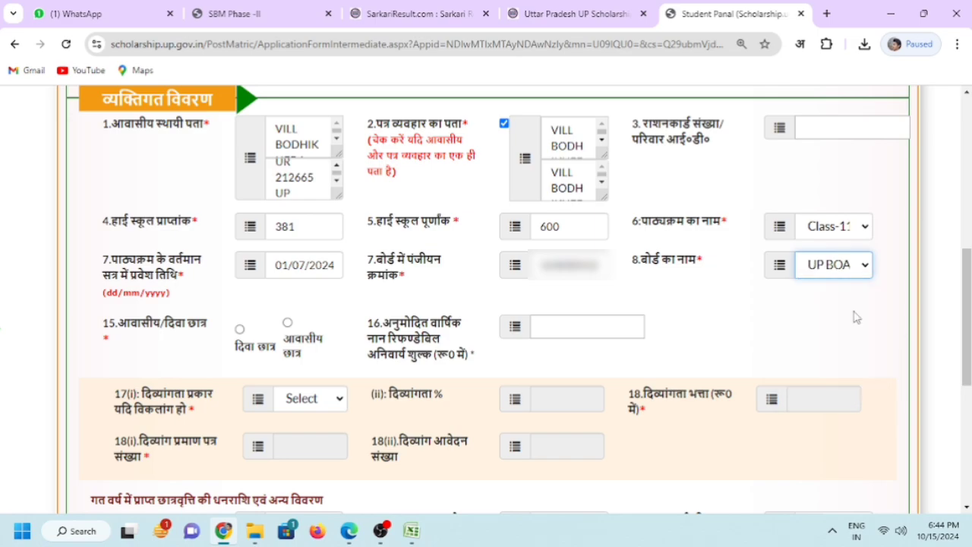
Mark the student as a day scholar, enter the 507 fee, and leave disability type unselected
click(240, 329)
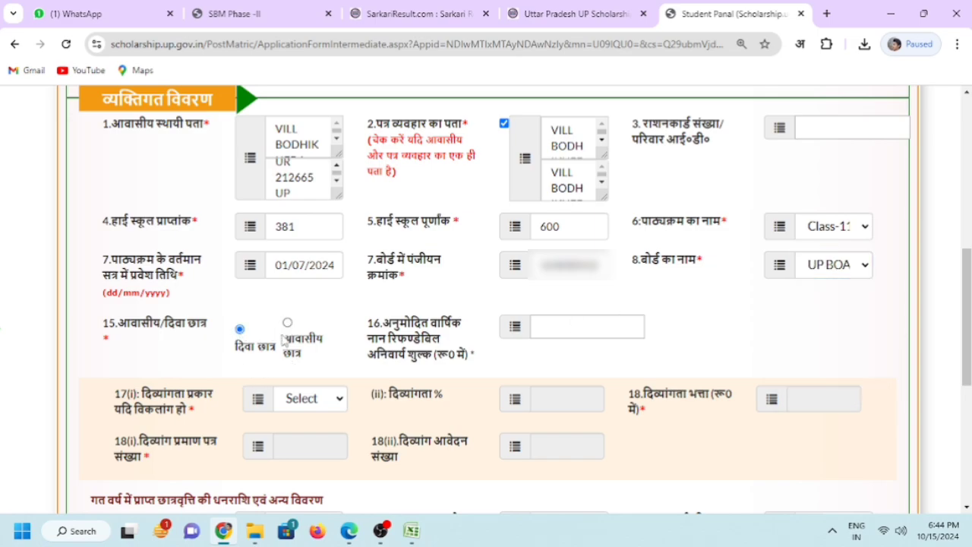
click(562, 328)
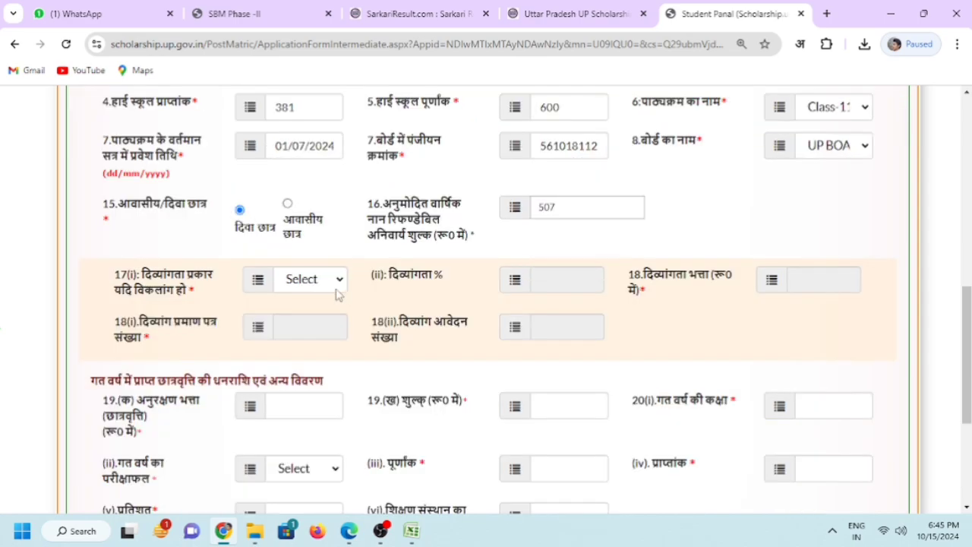
click(335, 288)
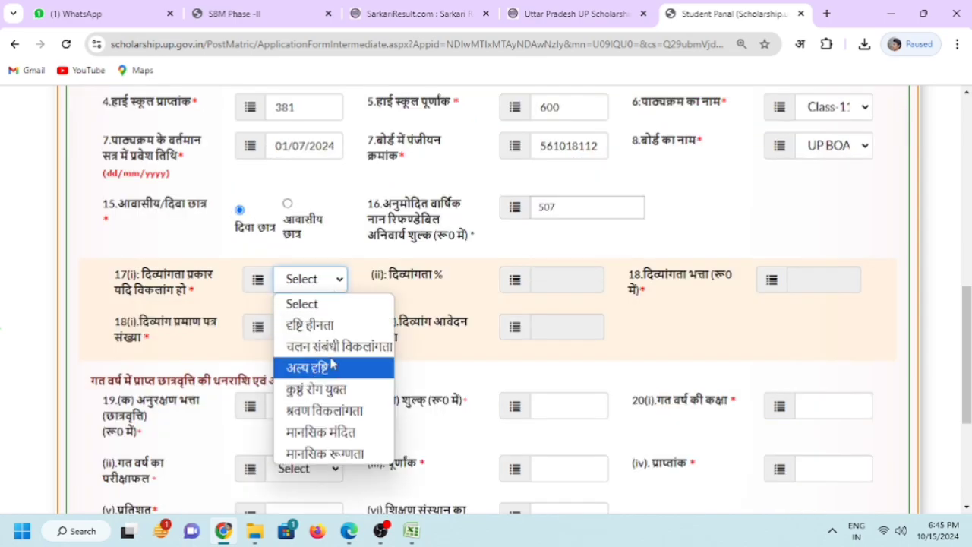
click(714, 336)
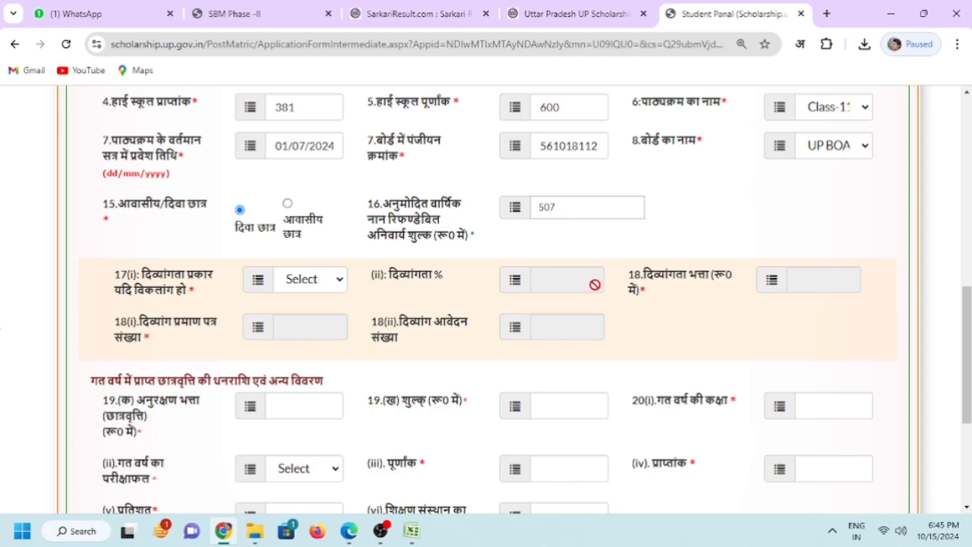
Enter last year's allowance 2325, fee 500, and previous class 10TH
scroll(725, 318, down, 2)
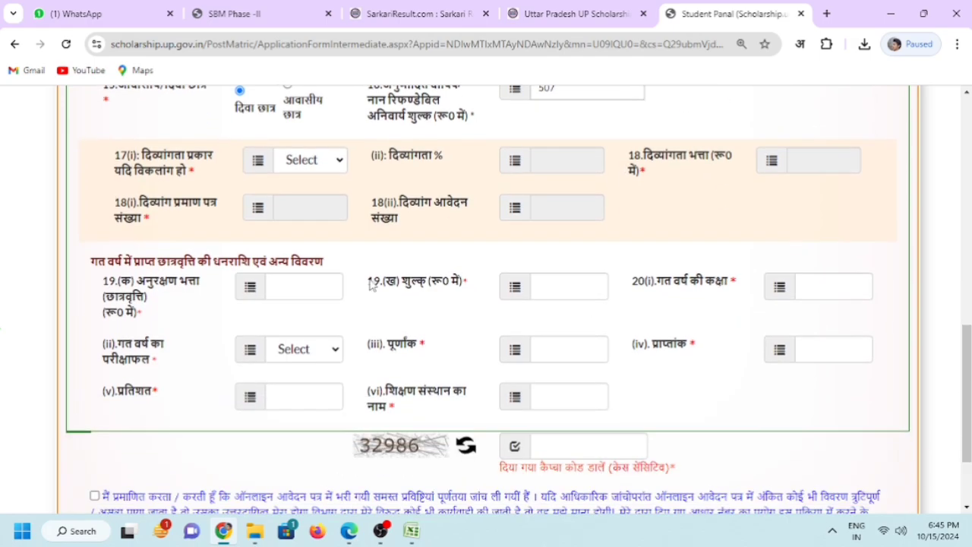
drag(99, 265, 325, 262)
click(289, 288)
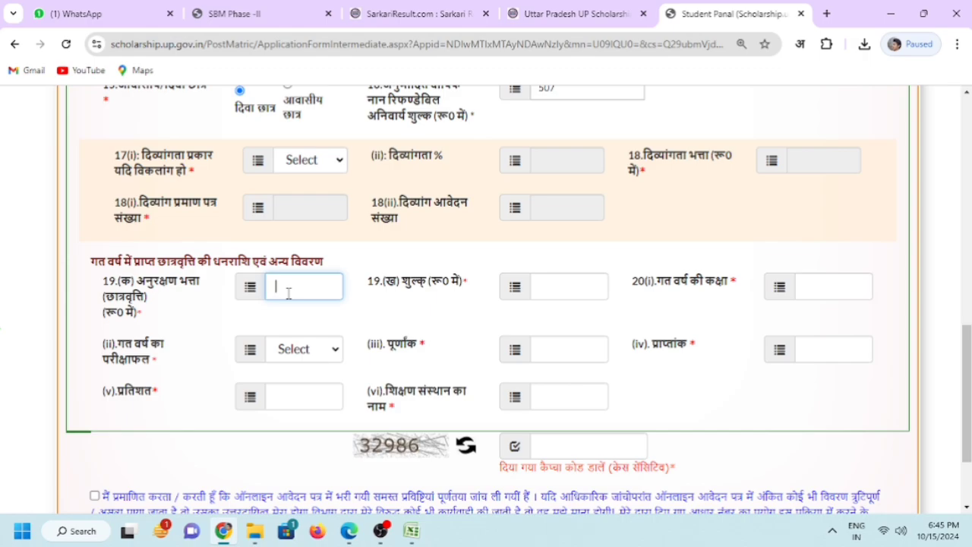
text(2325)
click(546, 288)
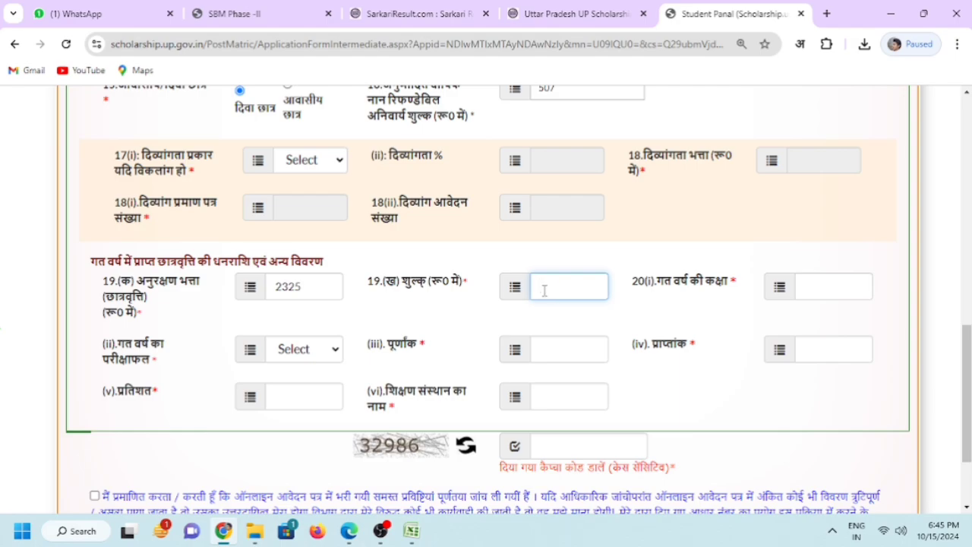
text(500)
click(836, 290)
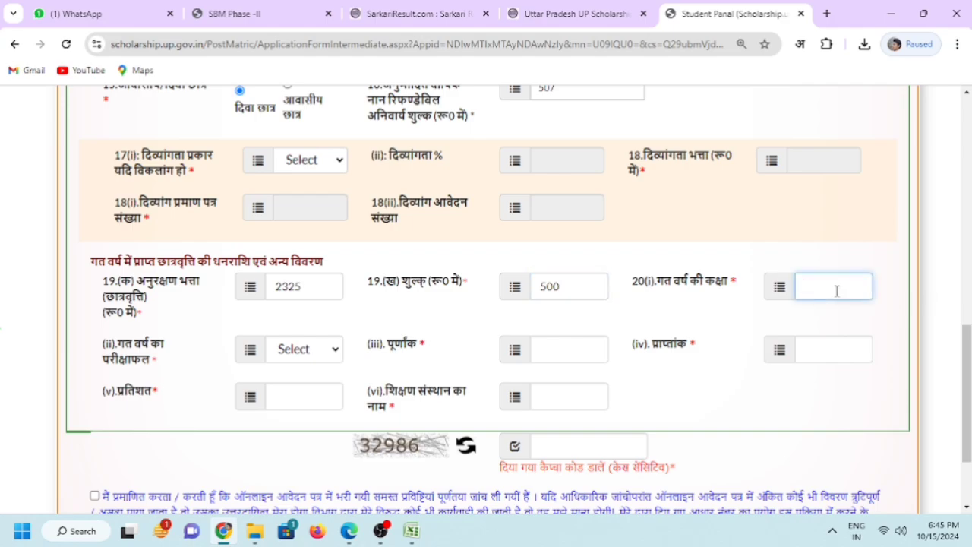
text(10TH)
Choose PASS, enter 600 full marks, the institution name and captcha, then submit the form
click(302, 354)
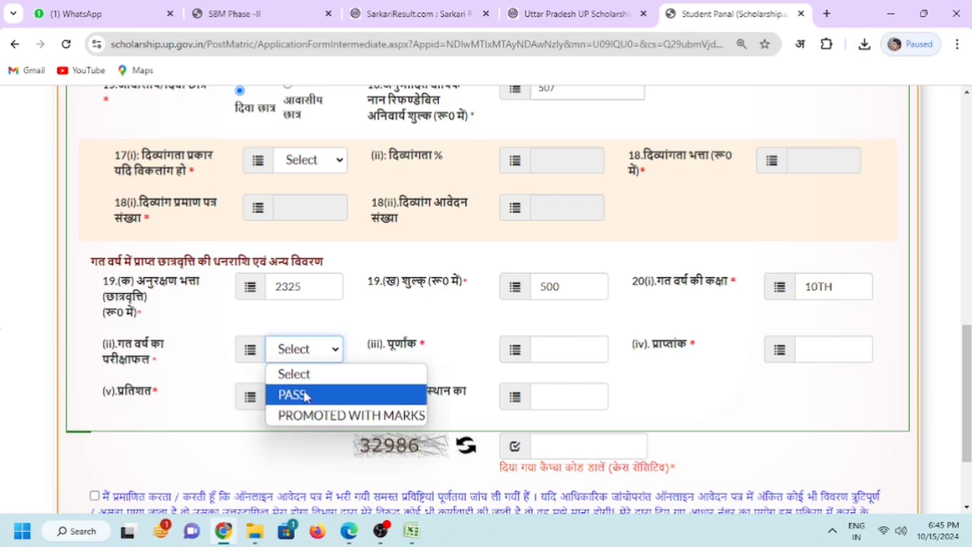
click(304, 395)
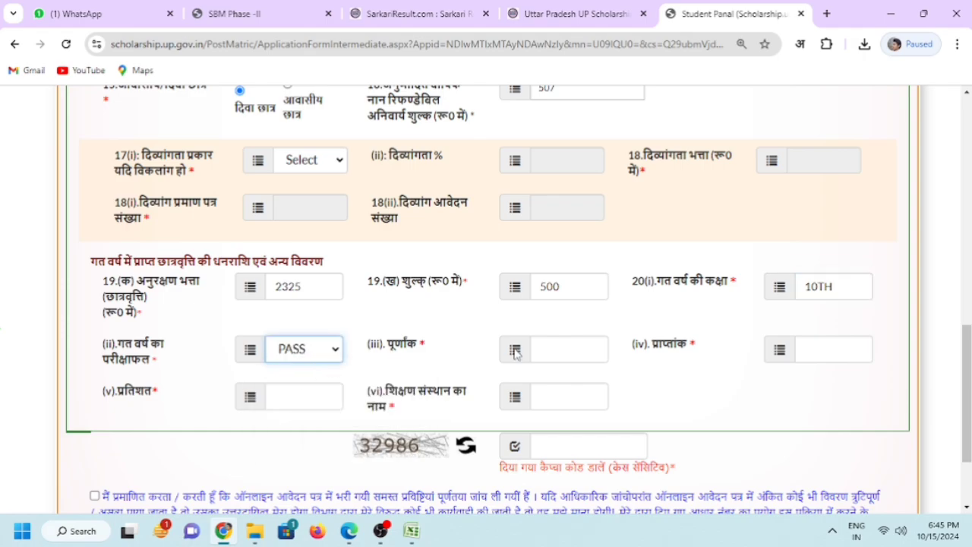
click(564, 349)
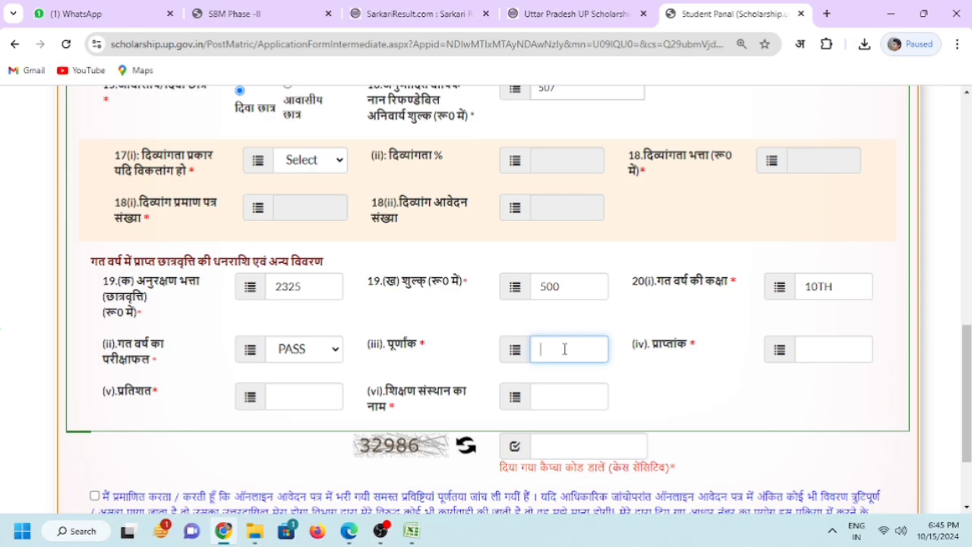
text(600)
click(552, 397)
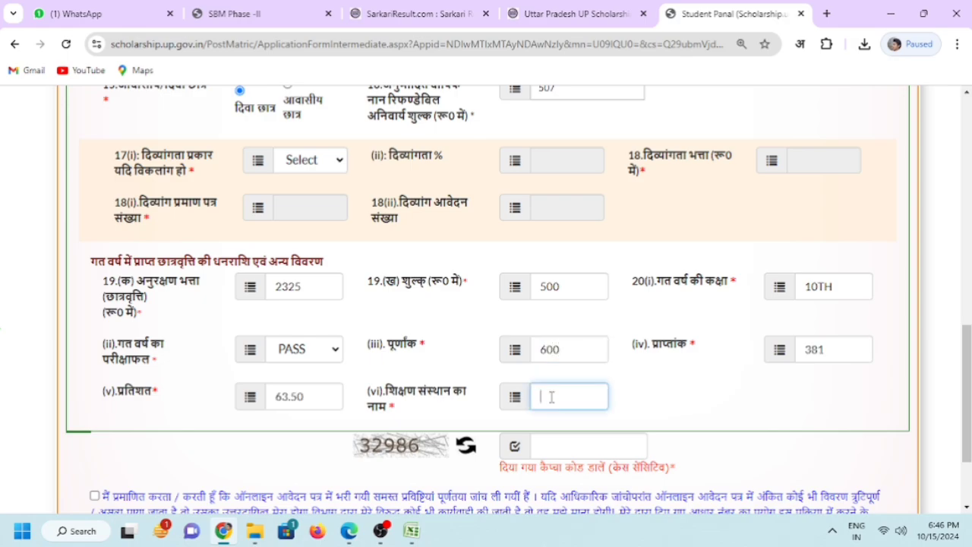
text(SARVODAY)
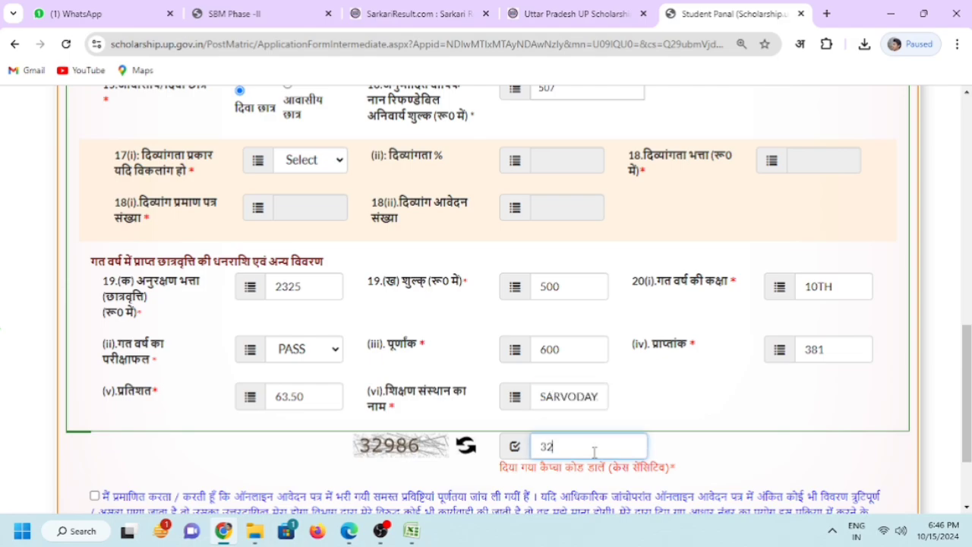
text(986)
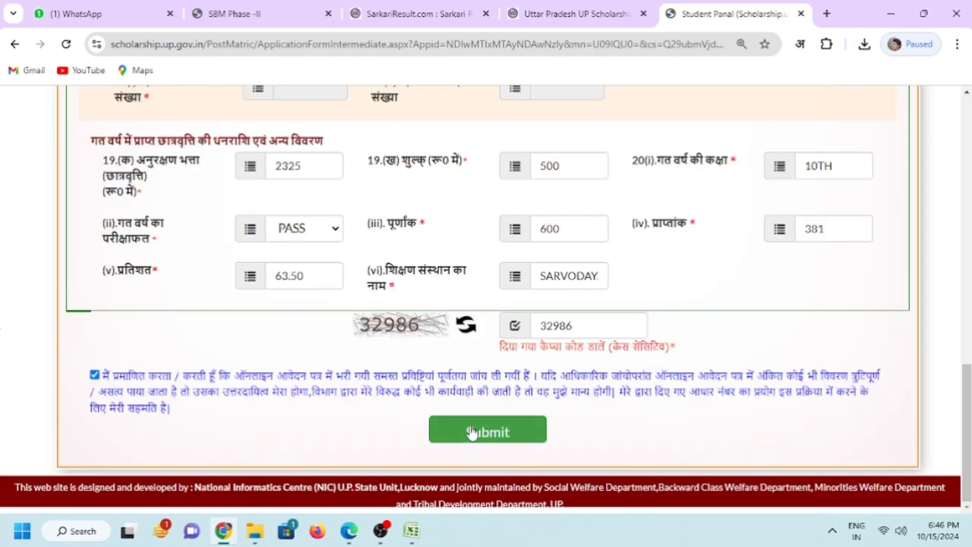
click(472, 429)
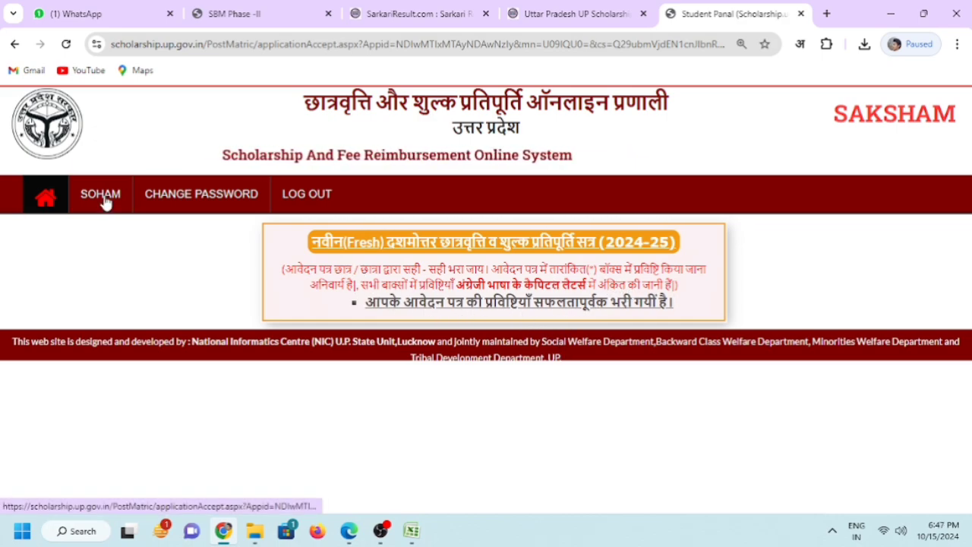
Go back to the Student Panel dashboard using the Home icon
click(44, 209)
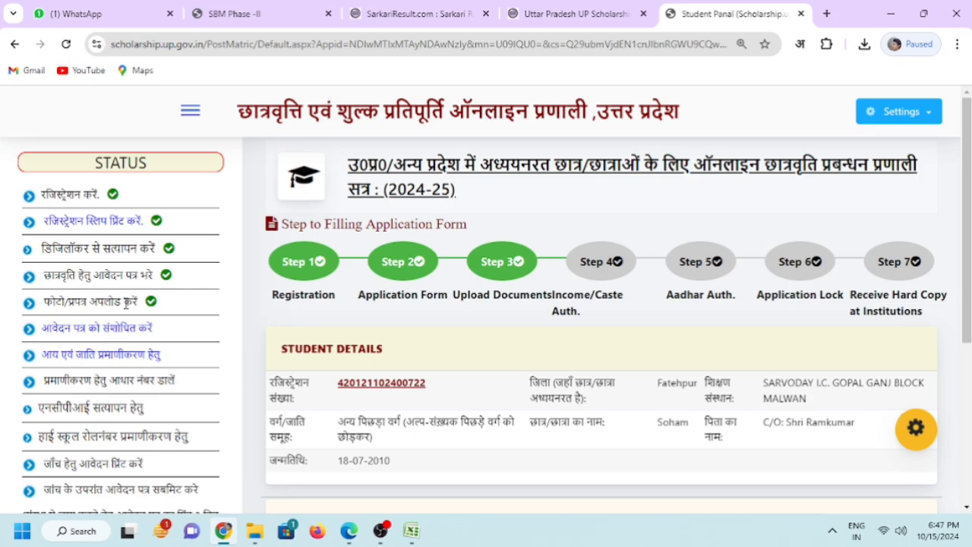
Open income/caste verification, enter the captcha, and fetch the income certificate record
click(131, 355)
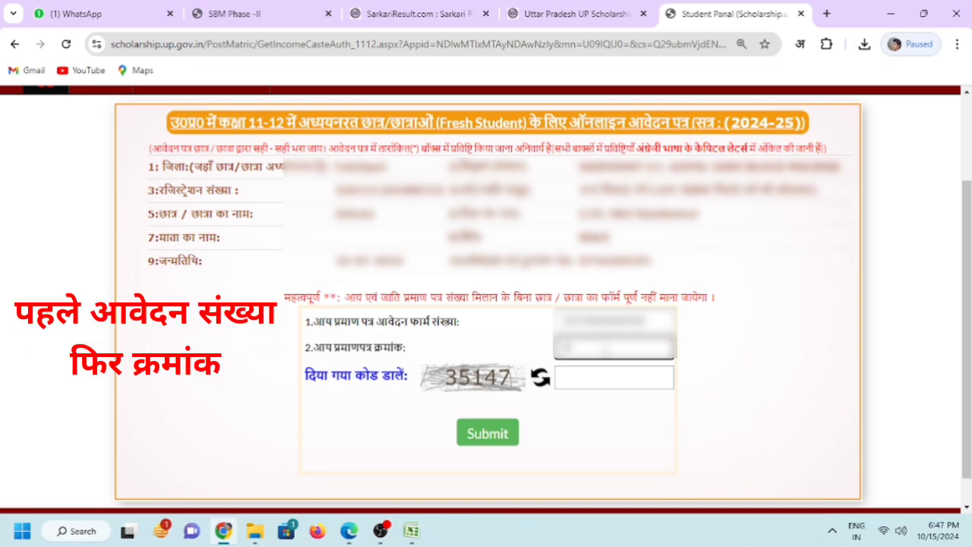
click(606, 373)
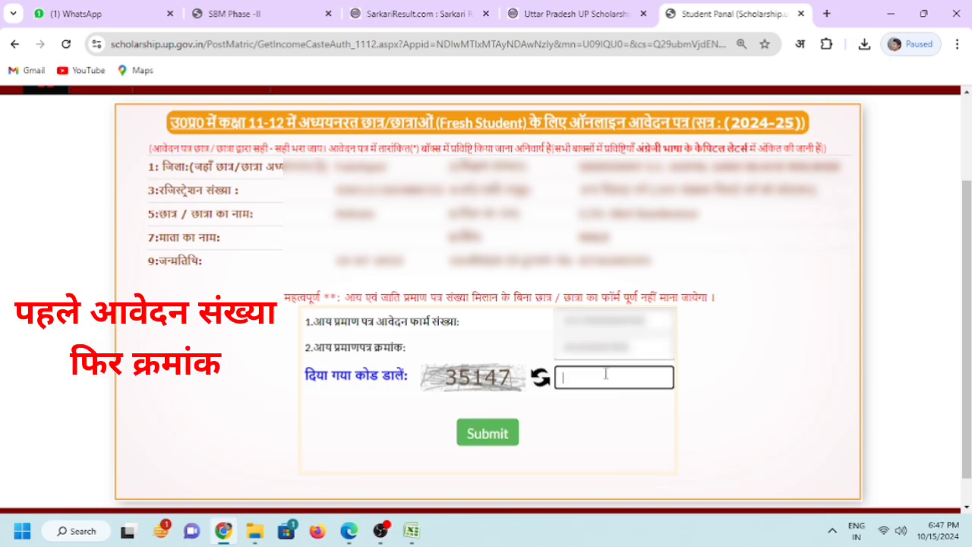
text(35147)
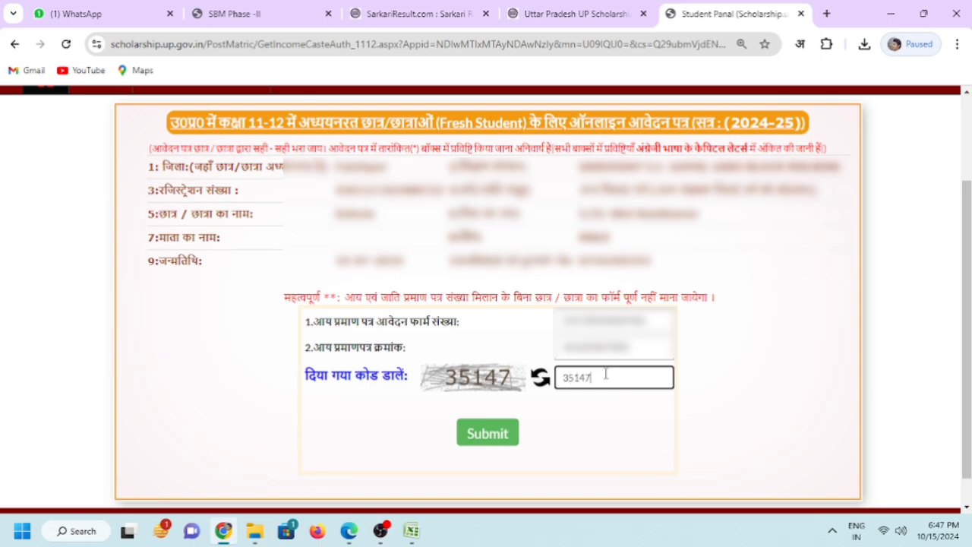
click(499, 446)
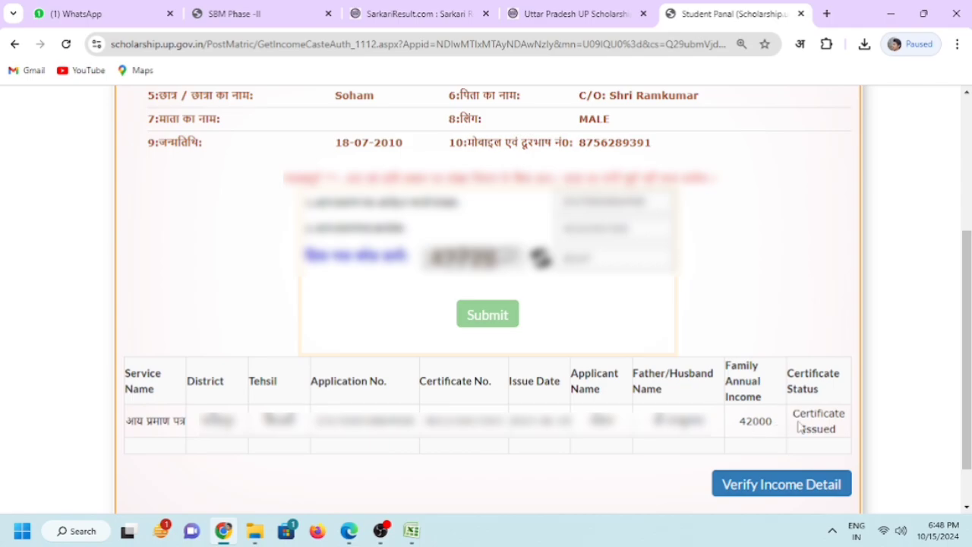
Confirm the income certificate and enter the caste certificate application and serial numbers
click(790, 490)
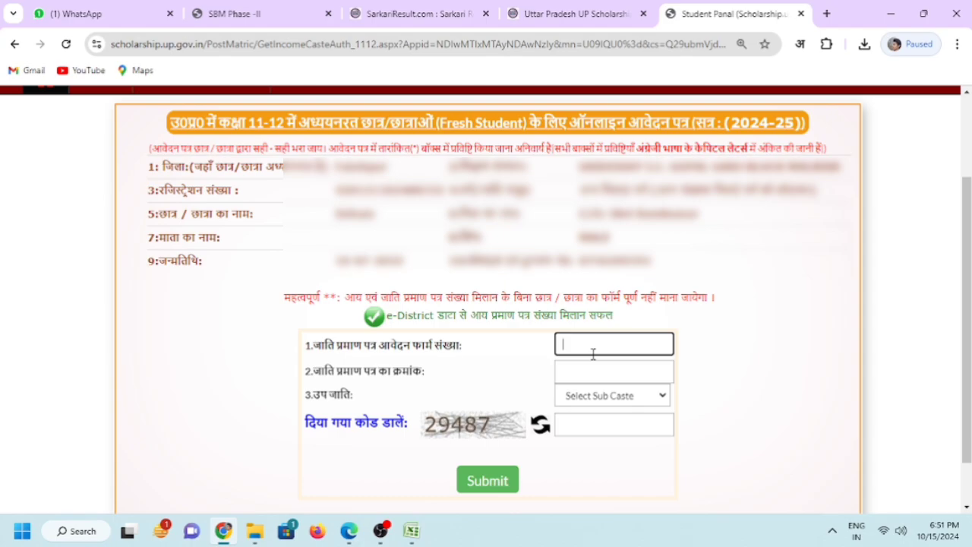
text(...)
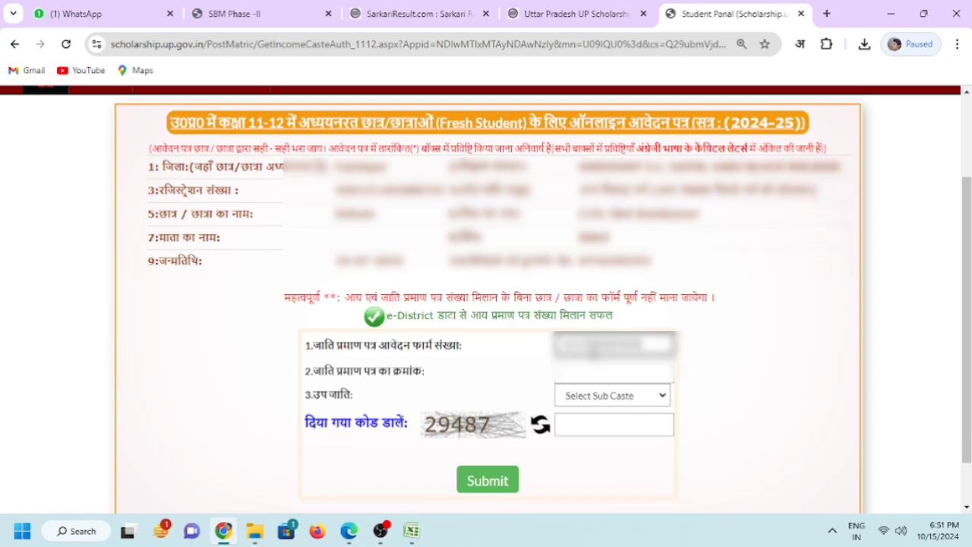
click(597, 370)
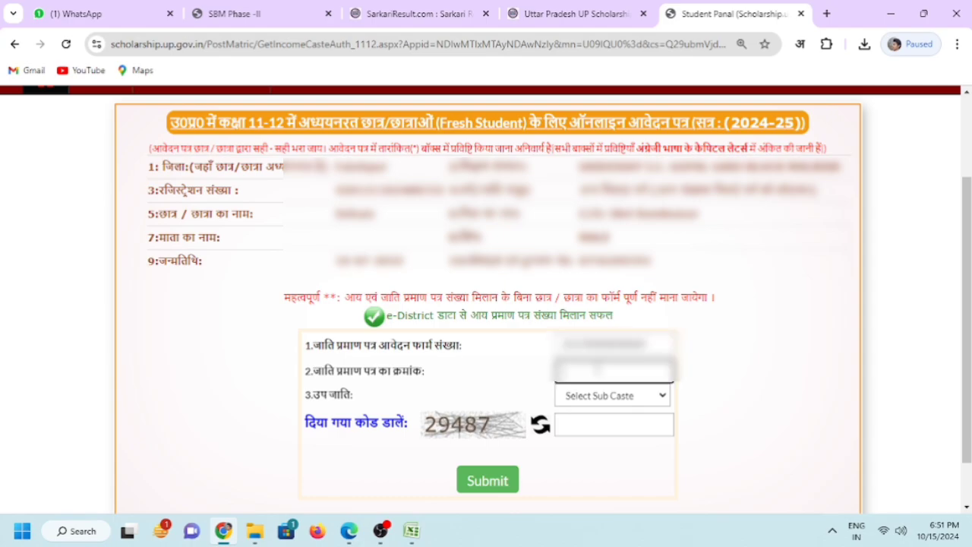
text(......)
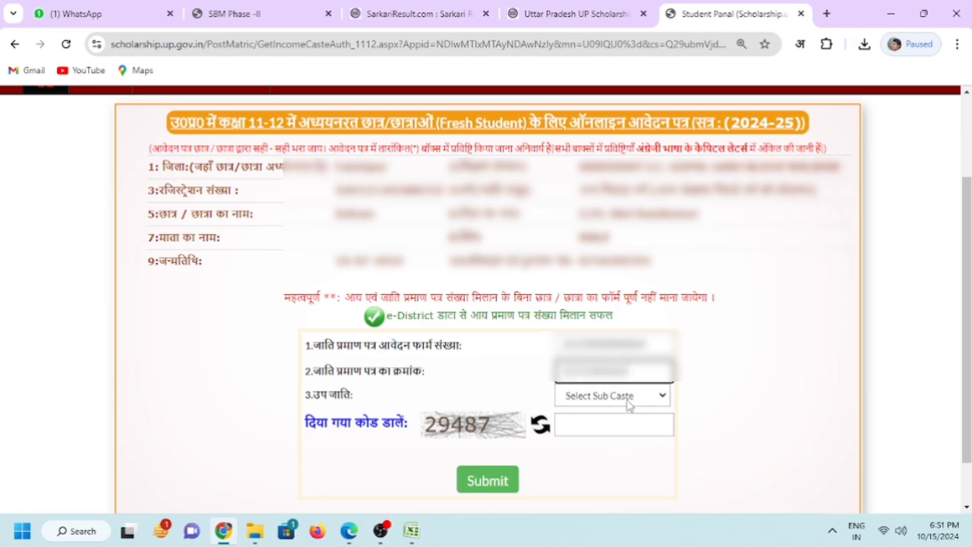
Choose KEWAT OR MALLAH as sub caste, enter the captcha, and submit the caste details
click(629, 405)
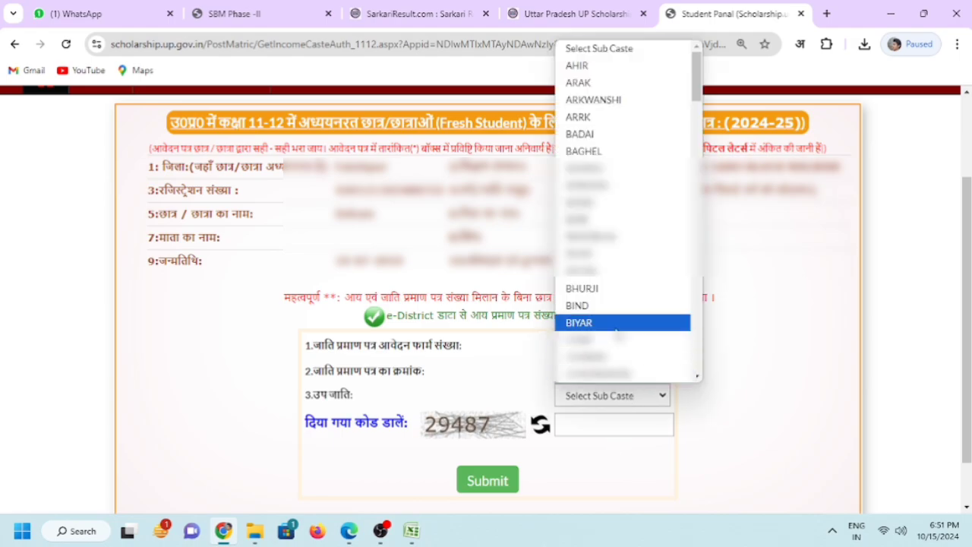
scroll(615, 304, down, 7)
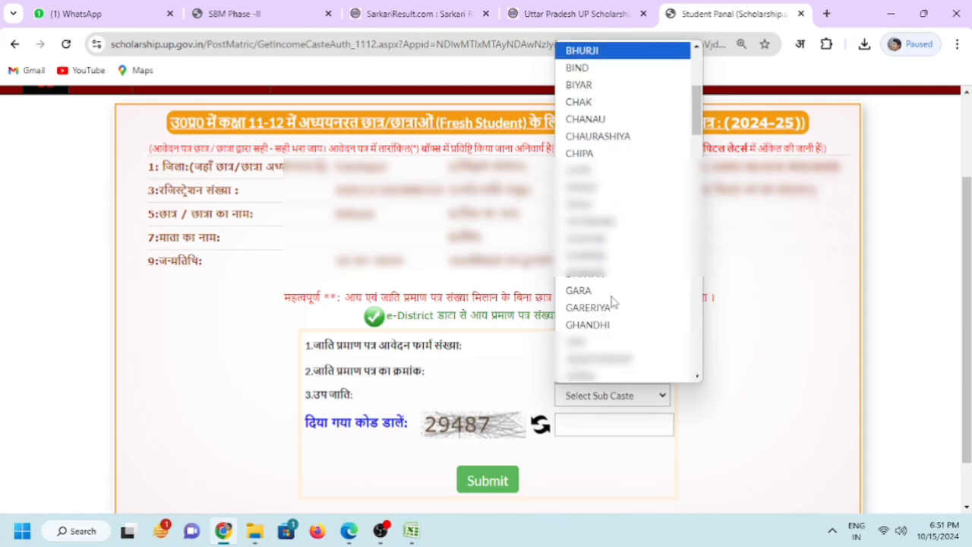
click(615, 344)
click(609, 427)
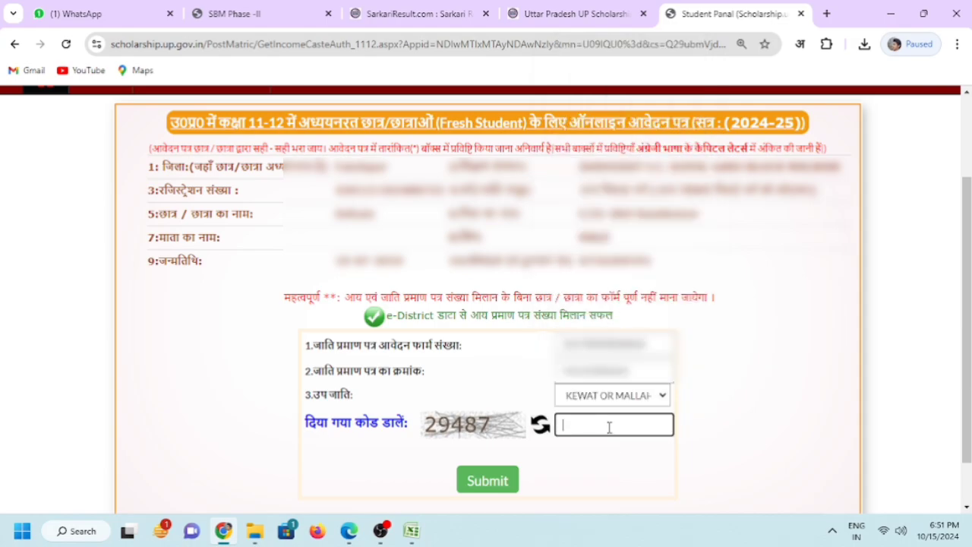
text(29487)
click(489, 486)
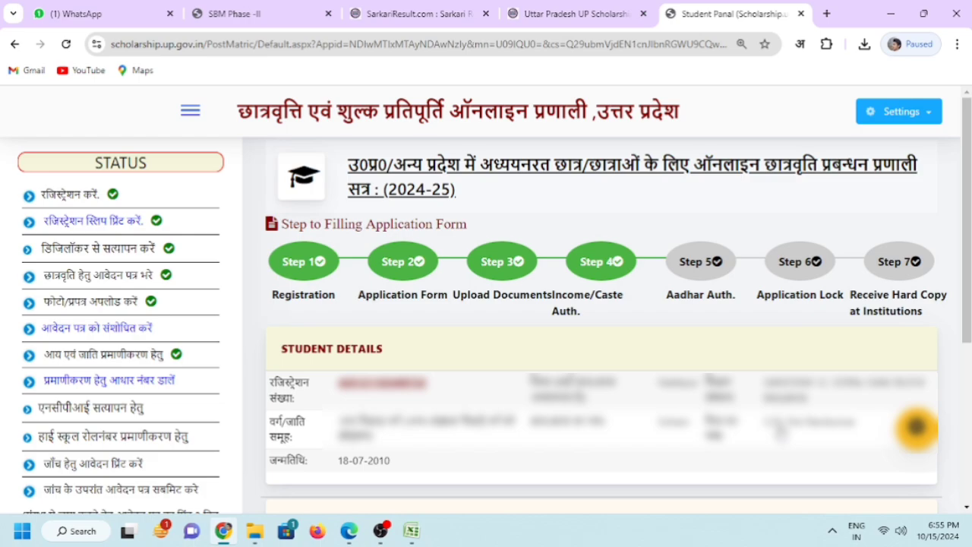
Enter the student's Aadhaar number and the captcha, and submit it for demographic authentication
click(126, 387)
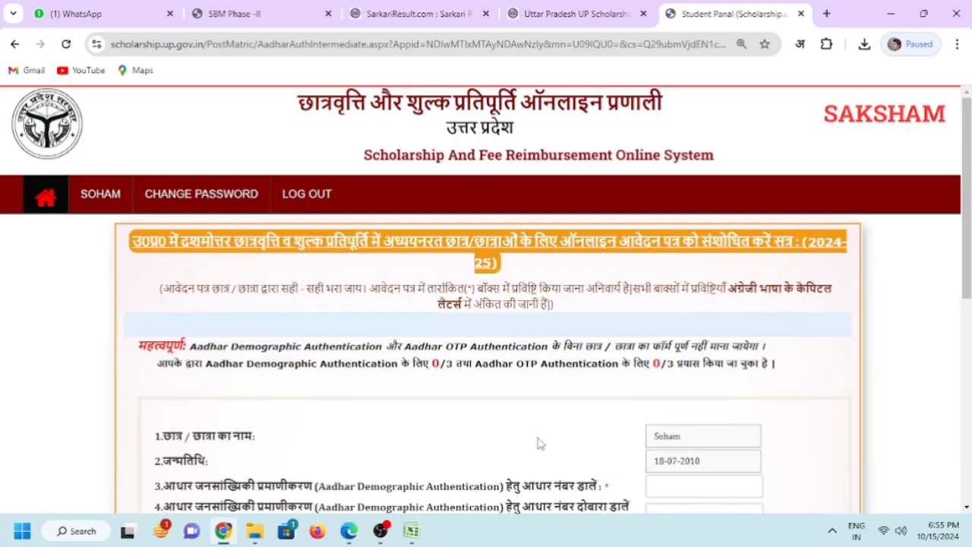
scroll(537, 443, down, 2)
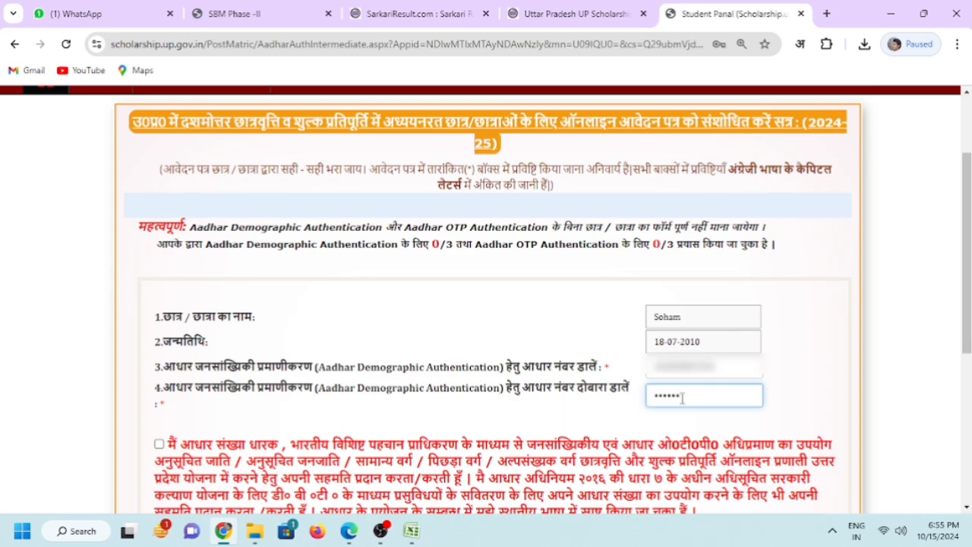
text(••)
text(••••)
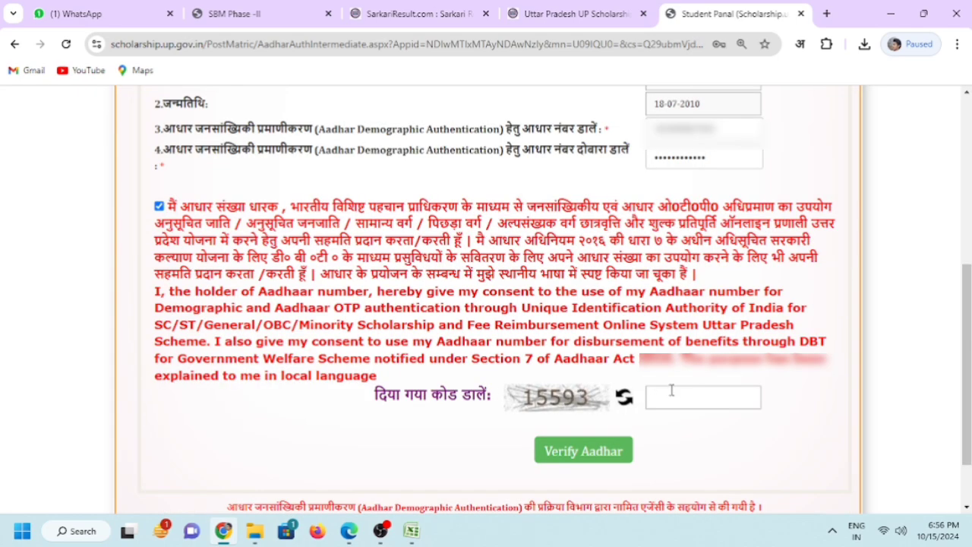
click(692, 391)
text(15)
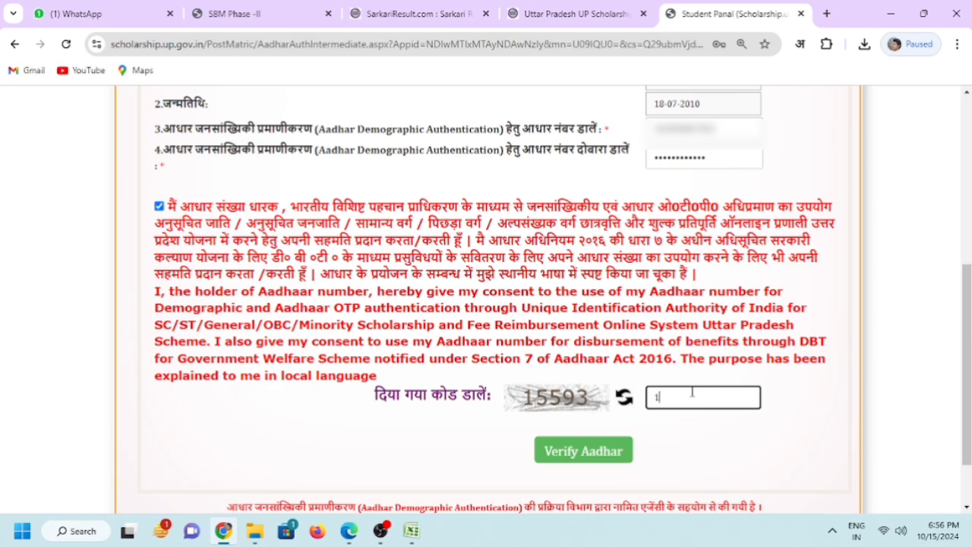
text(593)
click(589, 461)
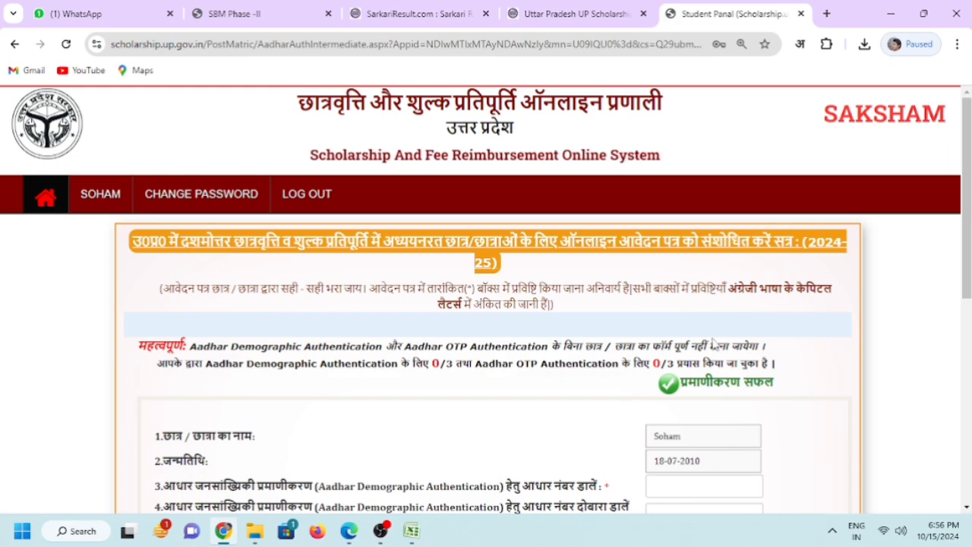
Retry Aadhaar verification, then reopen the form from the dashboard, re-enter the Aadhaar details and resubmit
scroll(647, 397, down, 6)
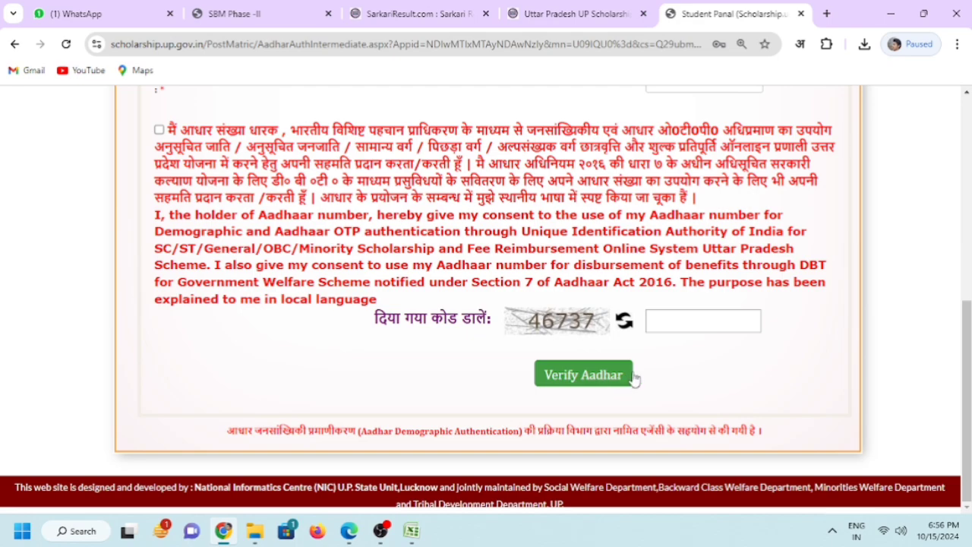
click(575, 376)
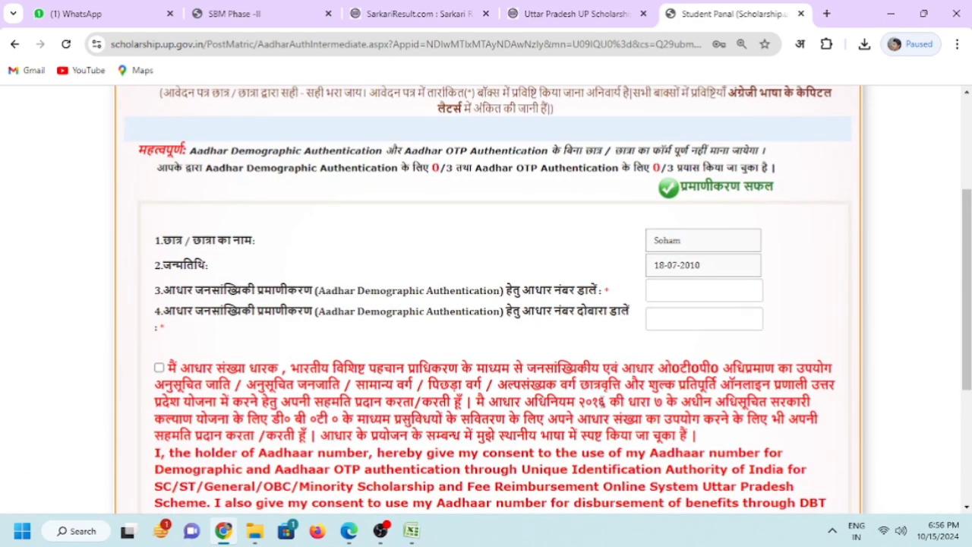
scroll(604, 399, up, 3)
click(47, 199)
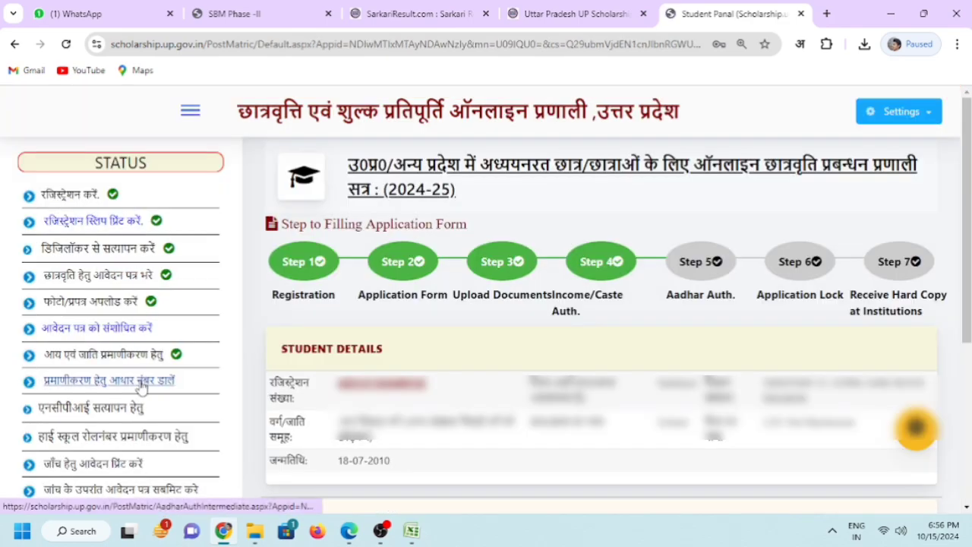
click(144, 389)
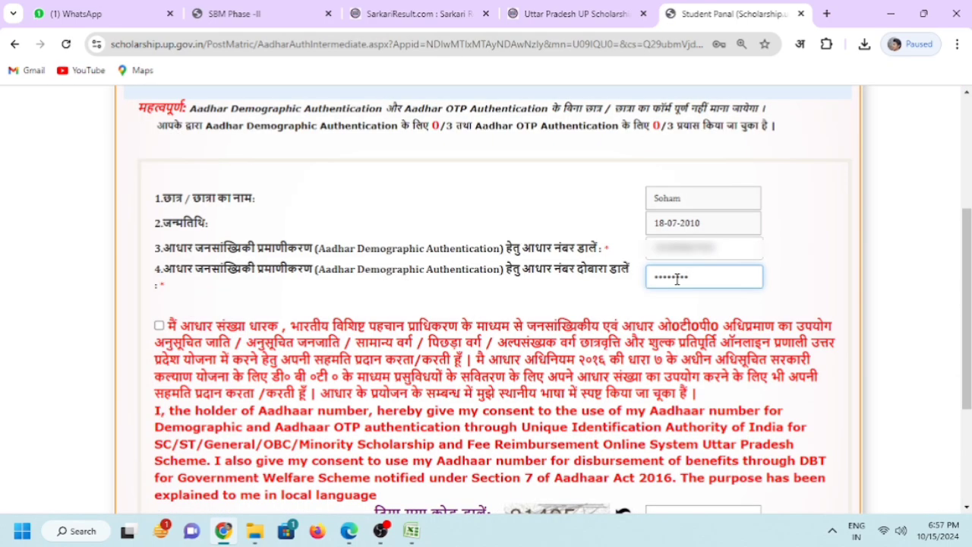
text(****)
click(582, 374)
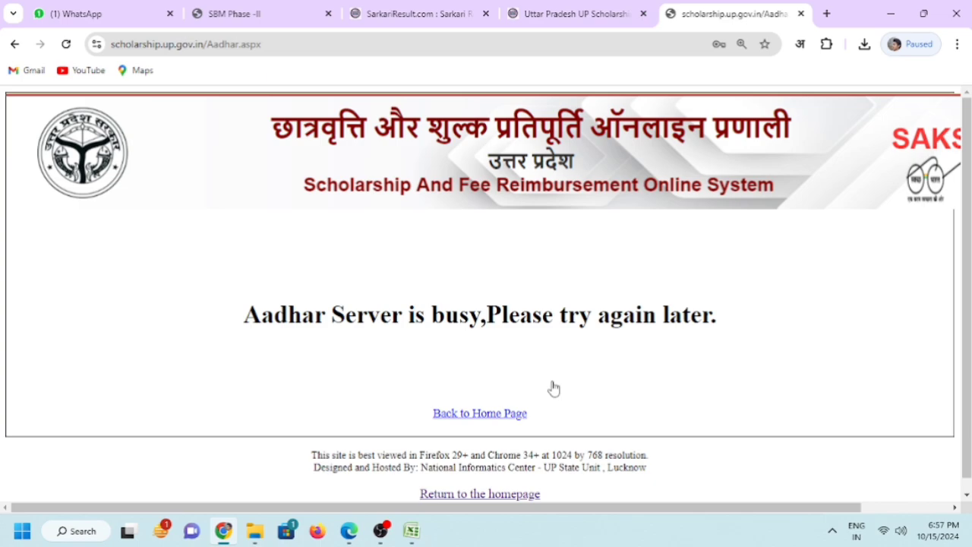
Return to the portal home page, briefly checking the other scholarship tab
click(476, 420)
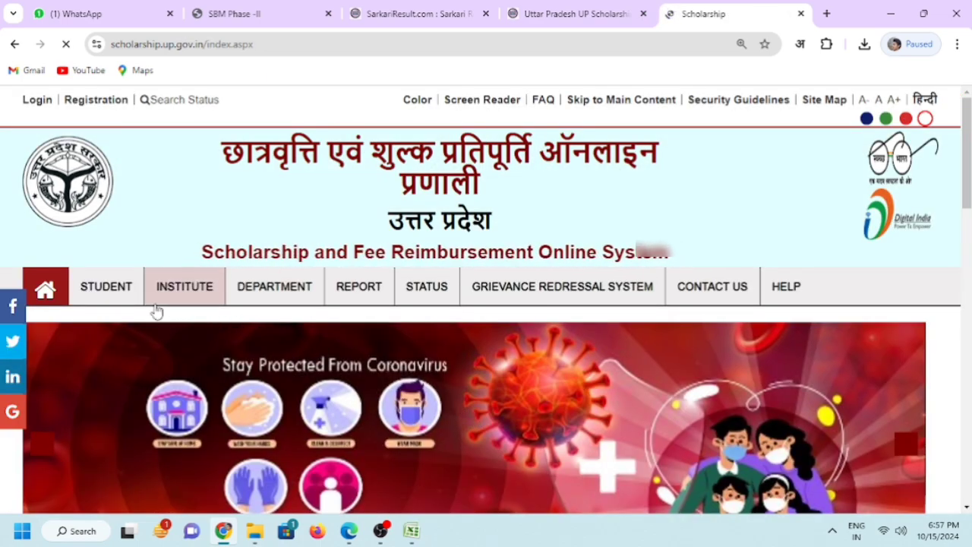
click(574, 13)
click(696, 15)
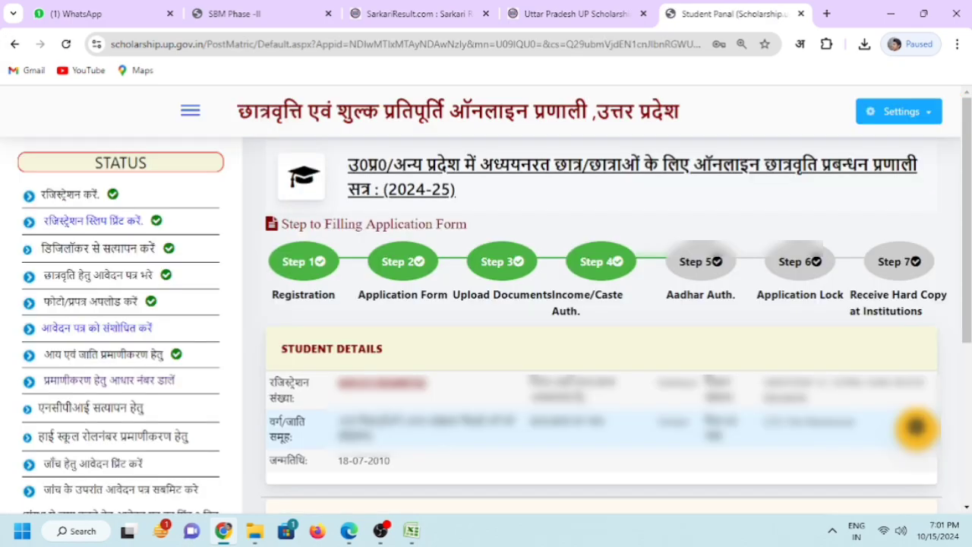
Reopen the Aadhaar authentication form, then go back to the home page after the server-busy message
click(129, 388)
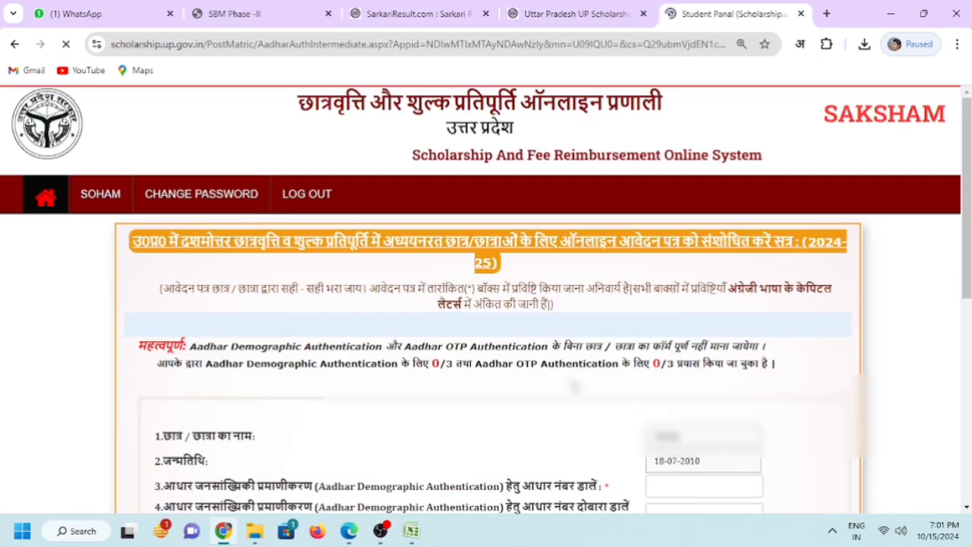
scroll(575, 388, down, 2)
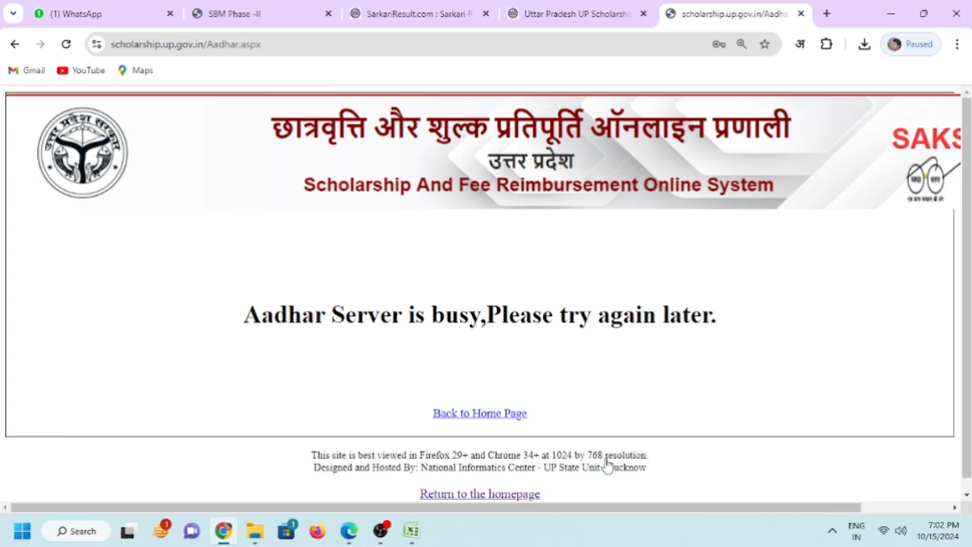
click(486, 494)
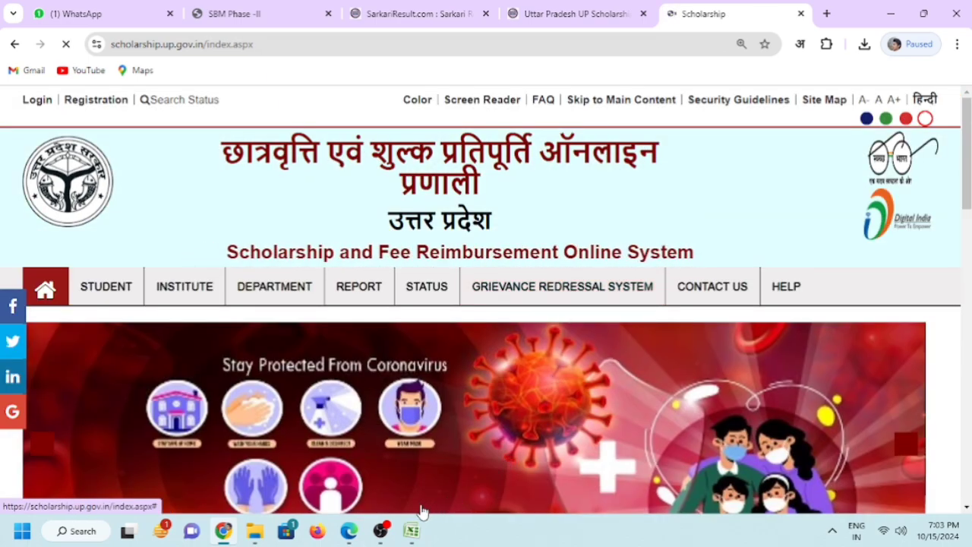